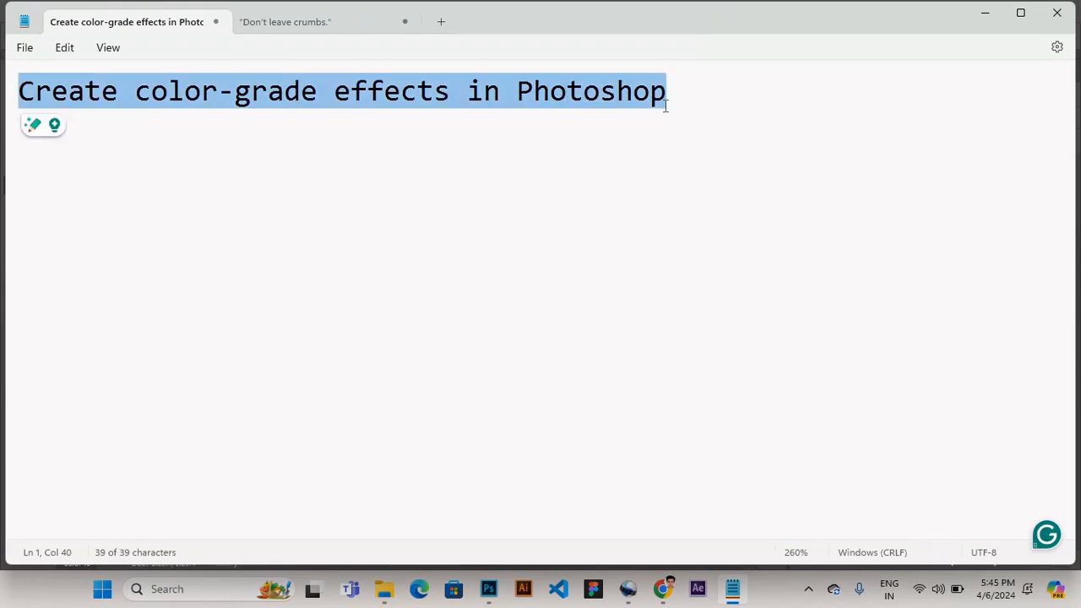
Step: Add the line "Let's get started" below the title in the note, separated from it by blank lines
{"action": "left_click", "coordinate": [665, 105]}
{"action": "key", "text": "Return"}
{"action": "key", "text": "Return"}
{"action": "key", "text": "Return"}
{"action": "type", "text": "Let's get started"}
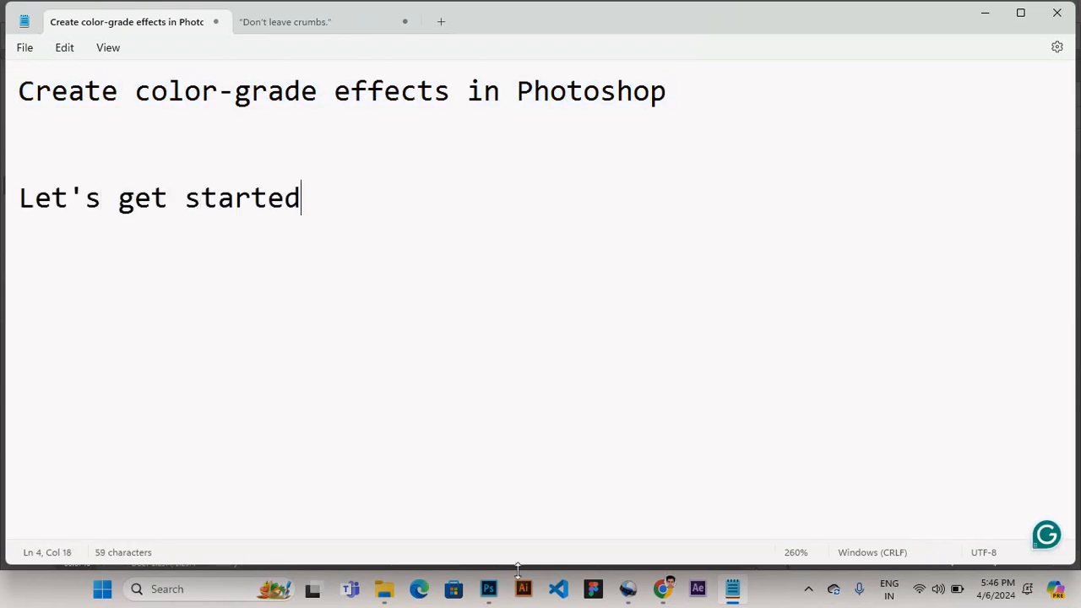
Step: Switch to Photoshop, duplicate Layer 1 and open the Camera Raw Filter on the copy
{"action": "left_click", "coordinate": [489, 590]}
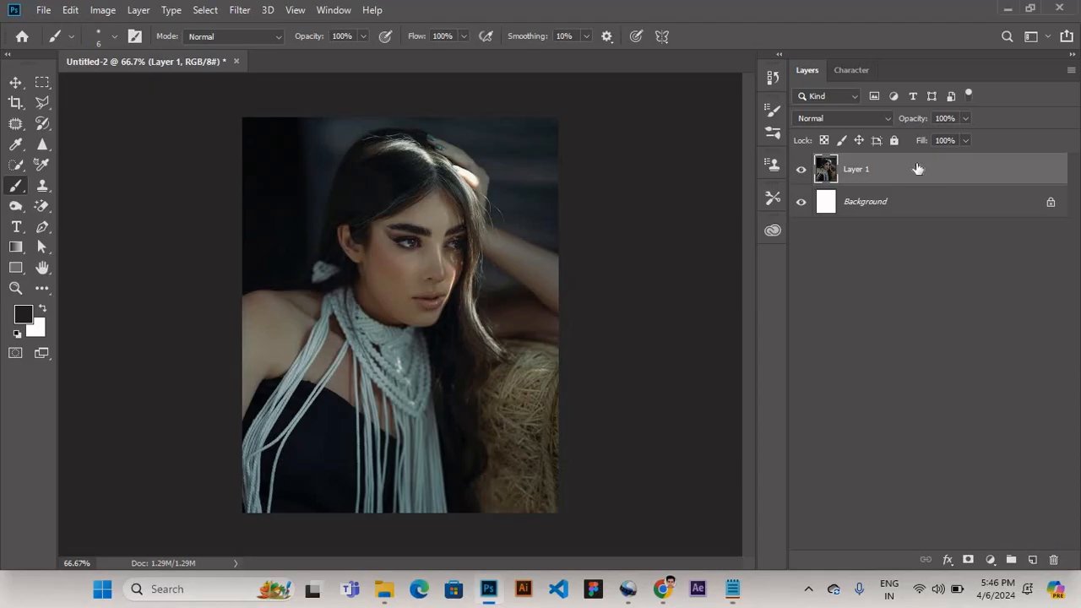
{"action": "key", "text": "ctrl+j"}
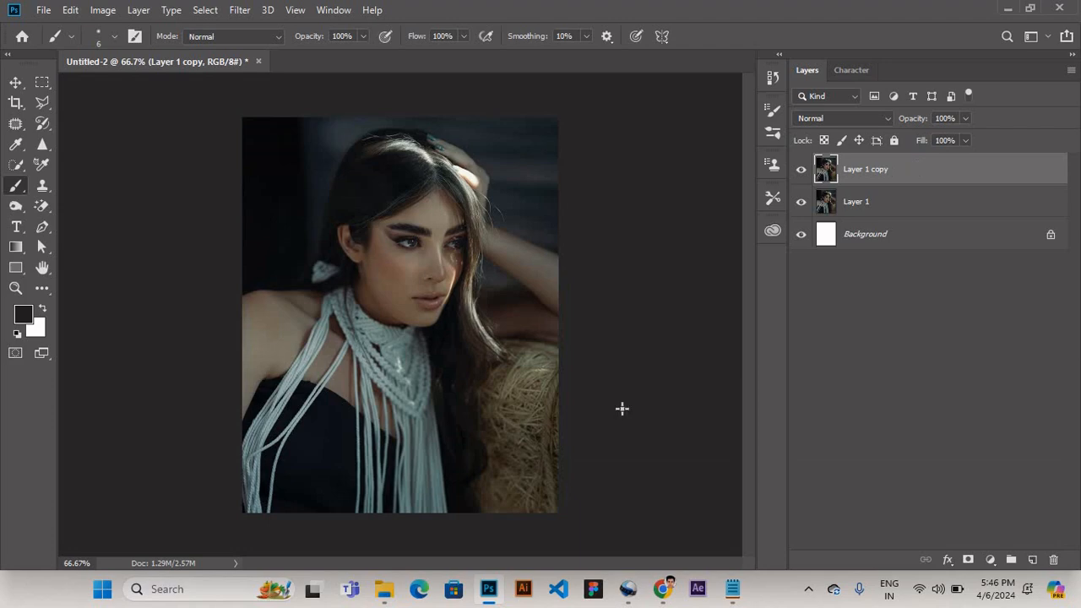
{"action": "left_click", "coordinate": [241, 10]}
{"action": "left_click", "coordinate": [285, 103]}
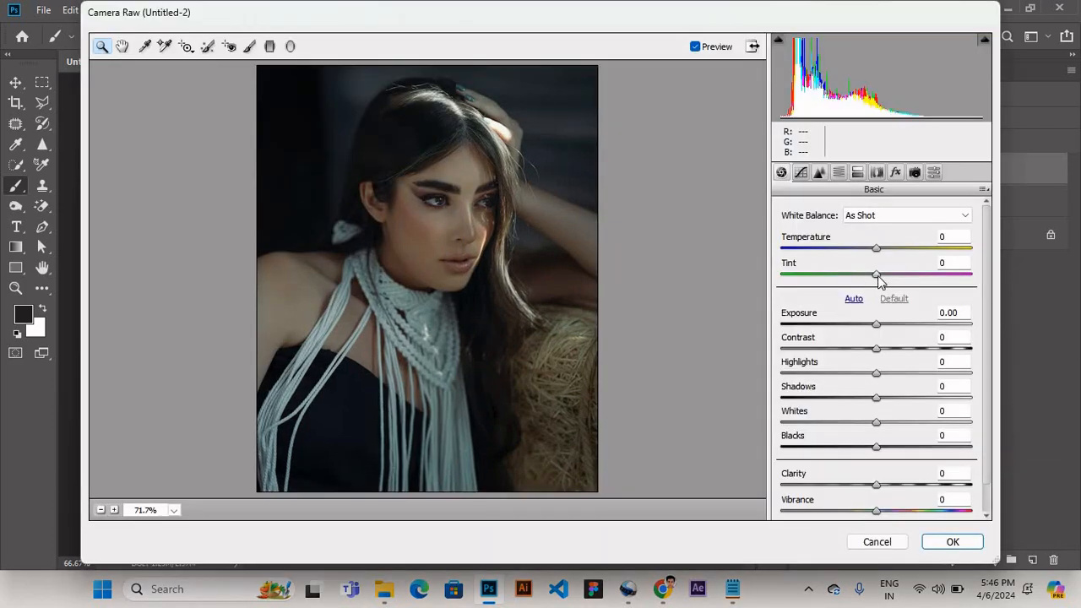
Step: Set the Tint to +3 in the Basic adjustments of Camera Raw
{"action": "left_click_drag", "start_coordinate": [879, 276], "coordinate": [881, 277]}
{"action": "scroll", "coordinate": [988, 354], "scroll_direction": "down", "scroll_amount": 1}
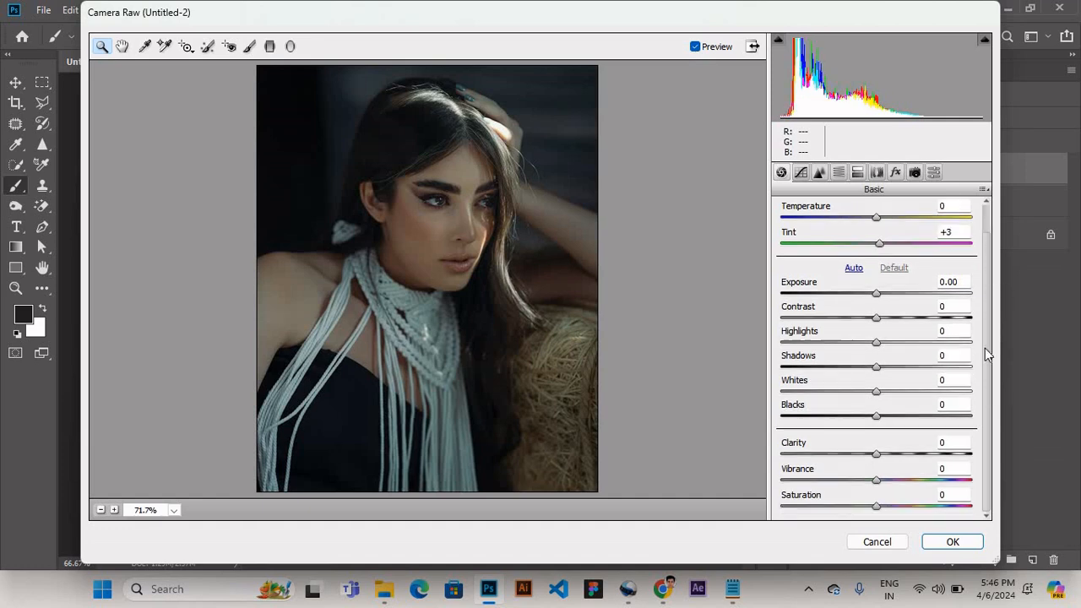
{"action": "scroll", "coordinate": [995, 412], "scroll_direction": "up", "scroll_amount": 1}
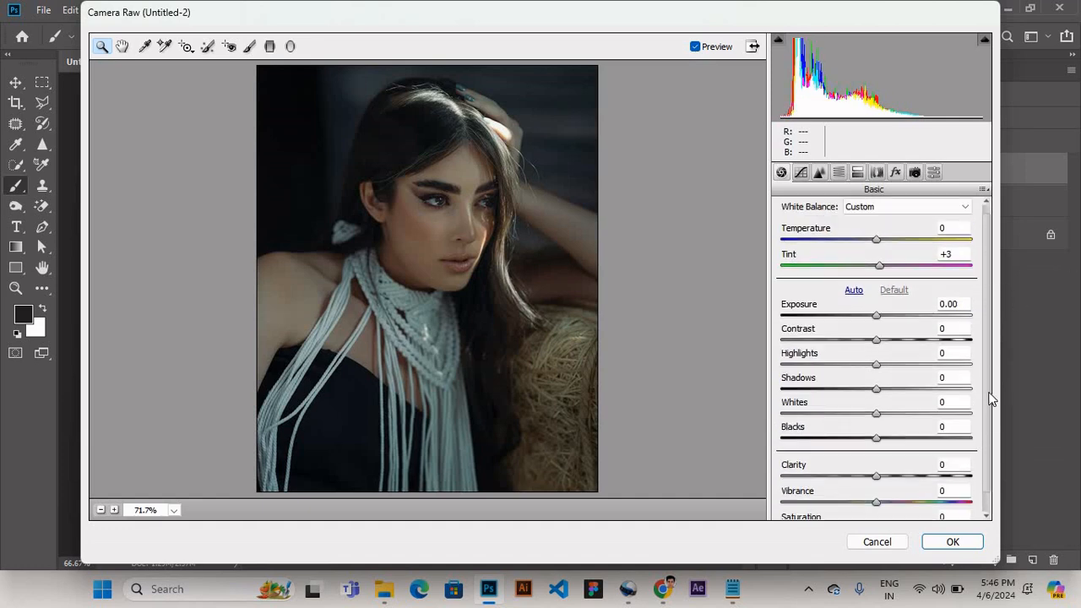
Step: Examine the Tone Curve, Detail and HSL / Grayscale settings of Camera Raw, ending at the Basic adjustments
{"action": "left_click", "coordinate": [800, 173]}
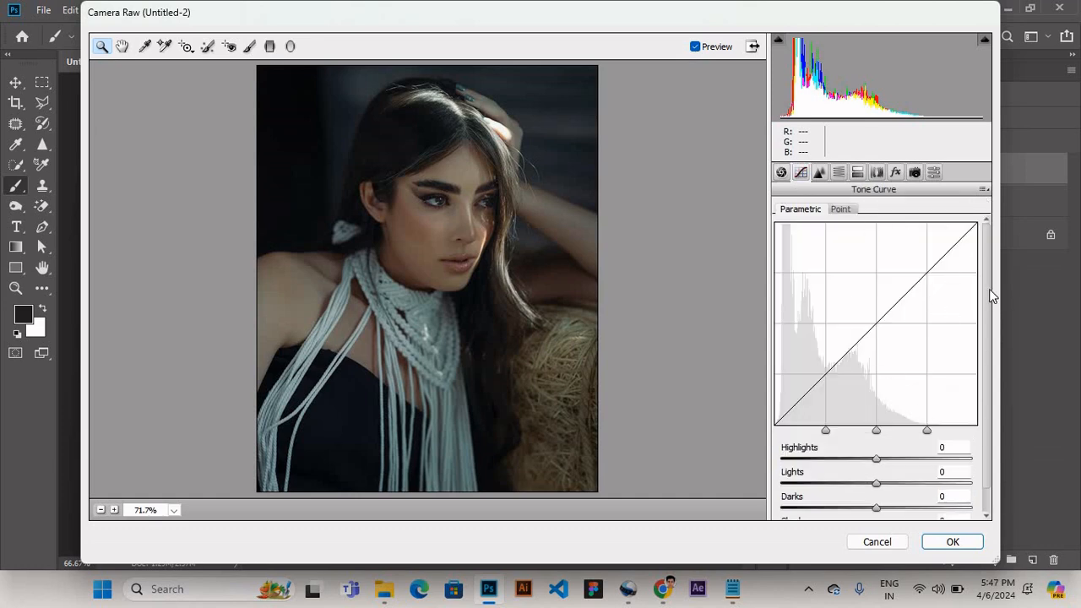
{"action": "scroll", "coordinate": [993, 300], "scroll_direction": "down", "scroll_amount": 1}
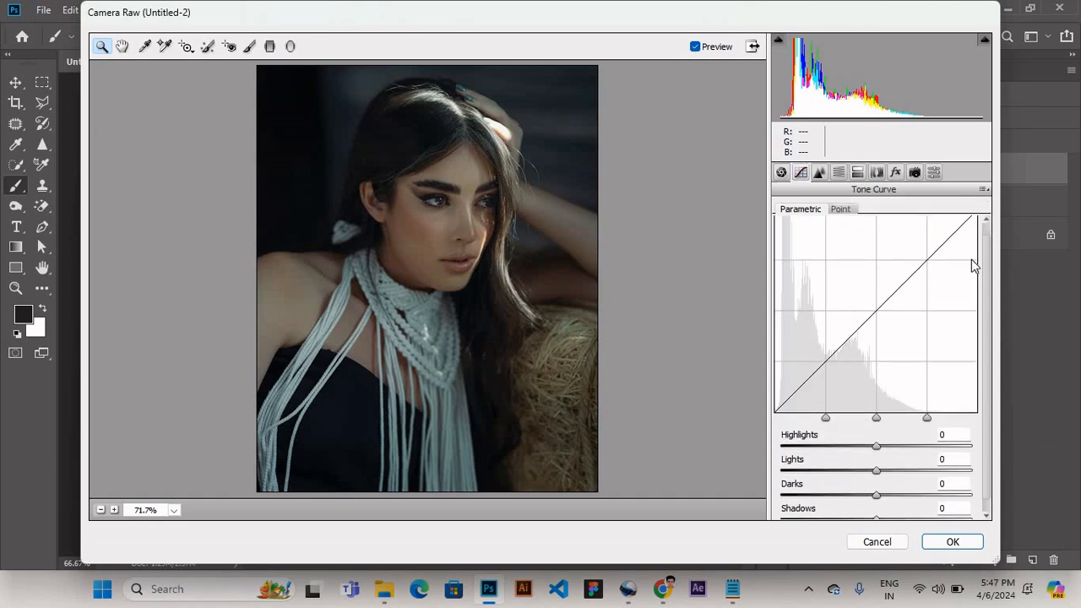
{"action": "left_click", "coordinate": [841, 211]}
{"action": "left_click", "coordinate": [801, 211]}
{"action": "left_click_drag", "start_coordinate": [987, 417], "coordinate": [1009, 305]}
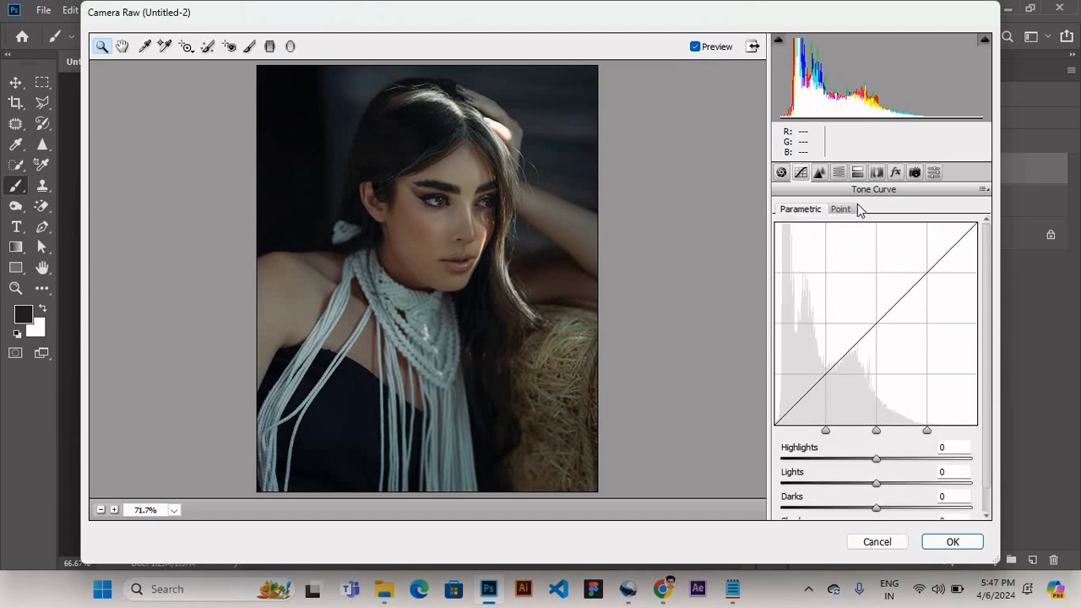
{"action": "left_click", "coordinate": [983, 190]}
{"action": "left_click", "coordinate": [806, 211]}
{"action": "left_click", "coordinate": [781, 172]}
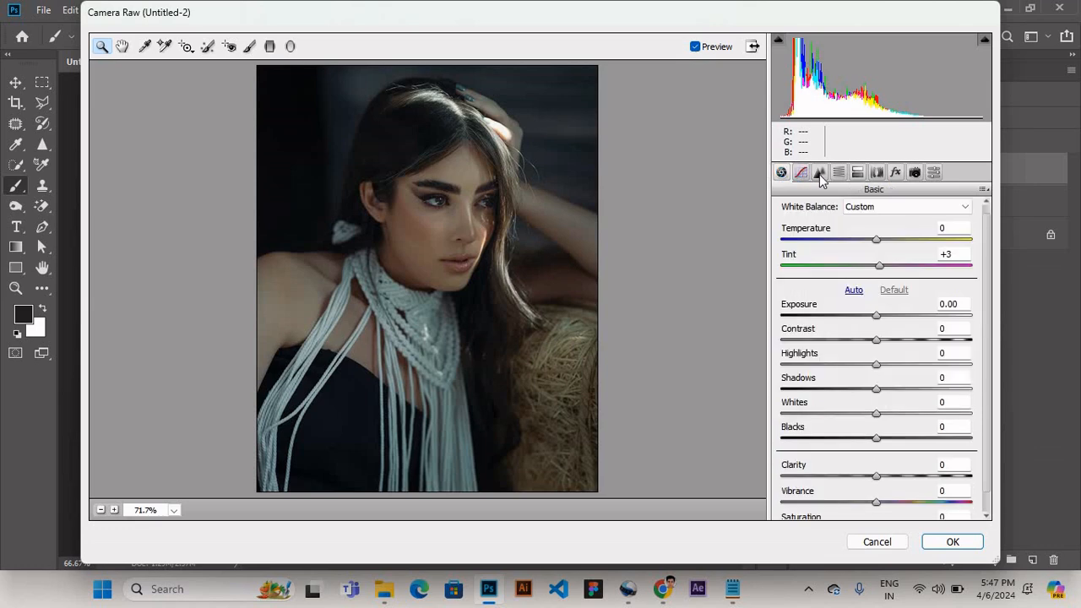
{"action": "left_click", "coordinate": [819, 172]}
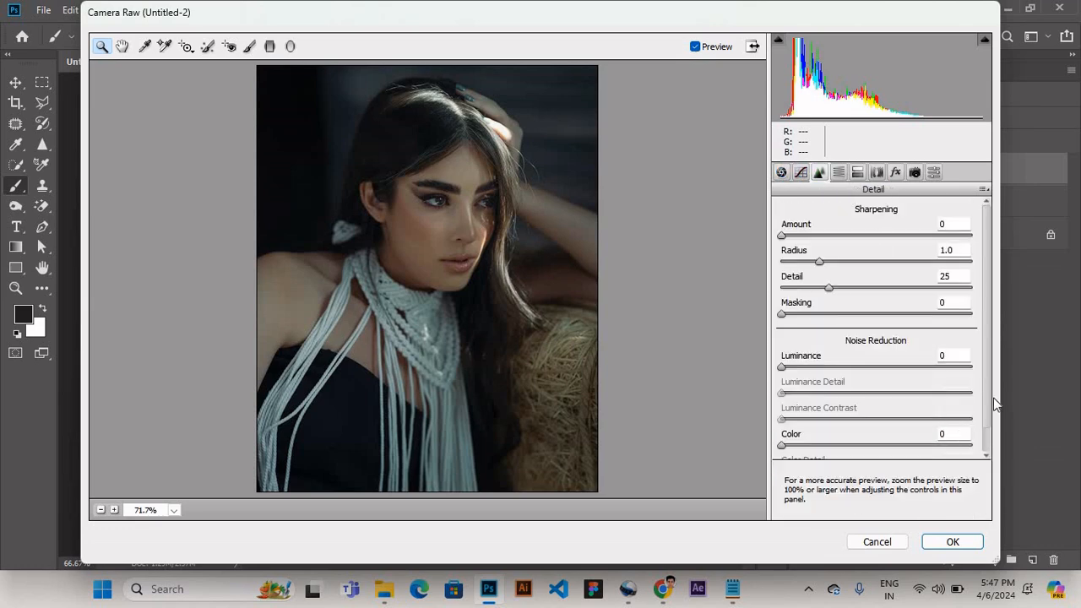
{"action": "scroll", "coordinate": [980, 406], "scroll_direction": "down", "scroll_amount": 1}
{"action": "left_click", "coordinate": [838, 172]}
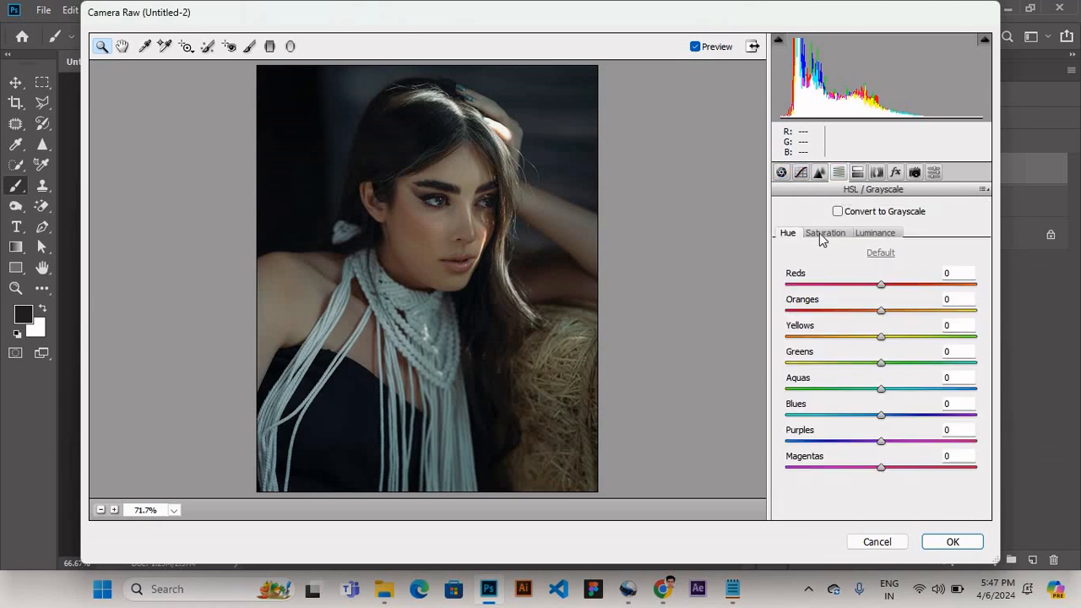
{"action": "left_click", "coordinate": [784, 174]}
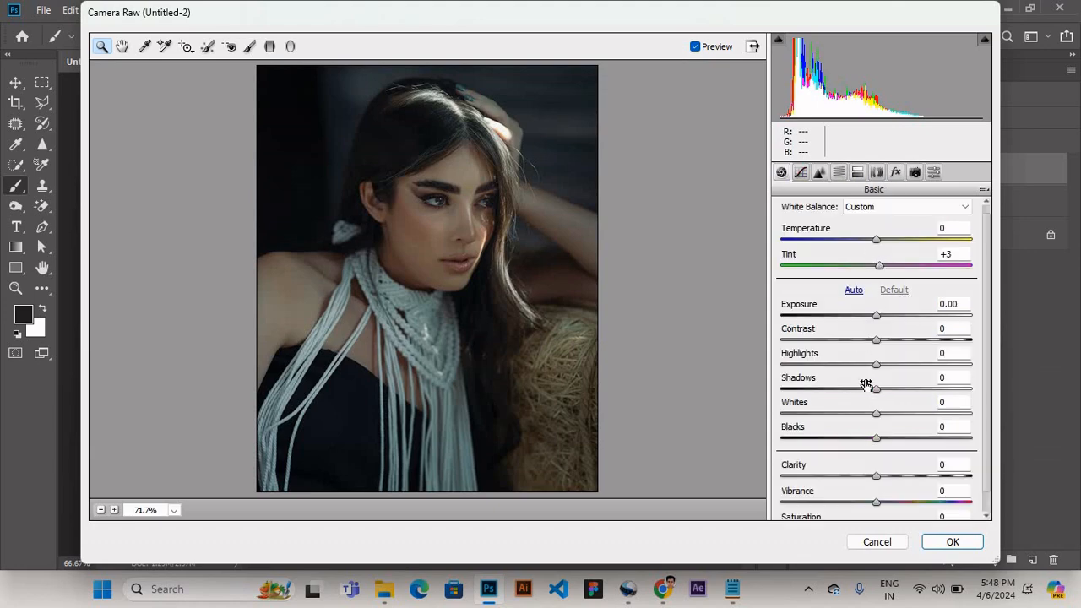
Step: Raise the Exposure slightly and apply the Camera Raw filter to the layer copy
{"action": "left_click_drag", "start_coordinate": [879, 320], "coordinate": [883, 321]}
{"action": "left_click", "coordinate": [941, 532]}
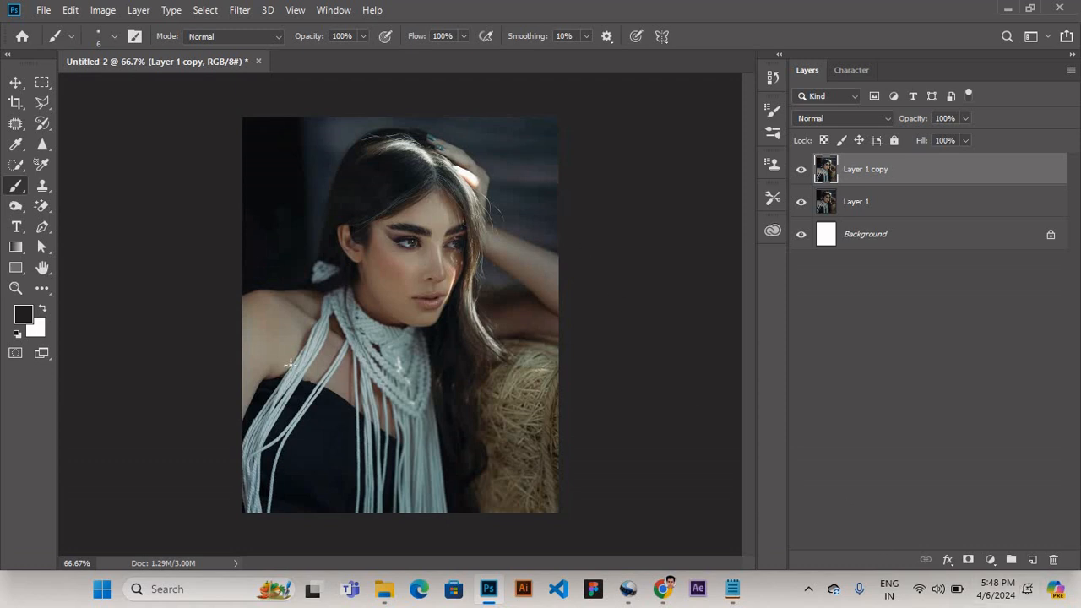
Step: Select the subject of the photo and add a Brightness/Contrast adjustment layer masked by that selection
{"action": "left_click", "coordinate": [16, 82]}
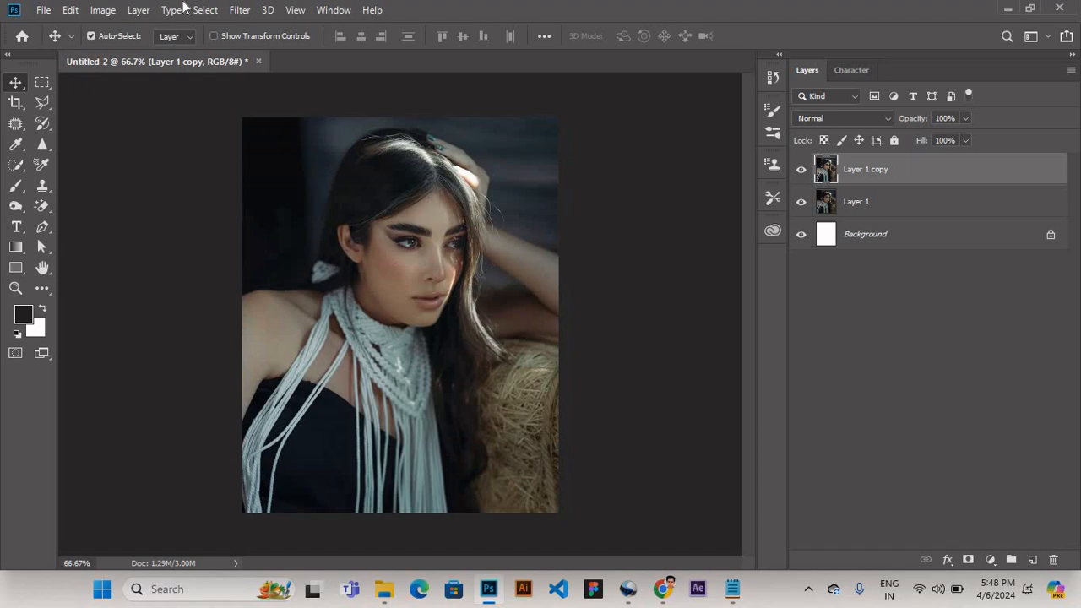
{"action": "left_click", "coordinate": [239, 9]}
{"action": "left_click", "coordinate": [279, 104]}
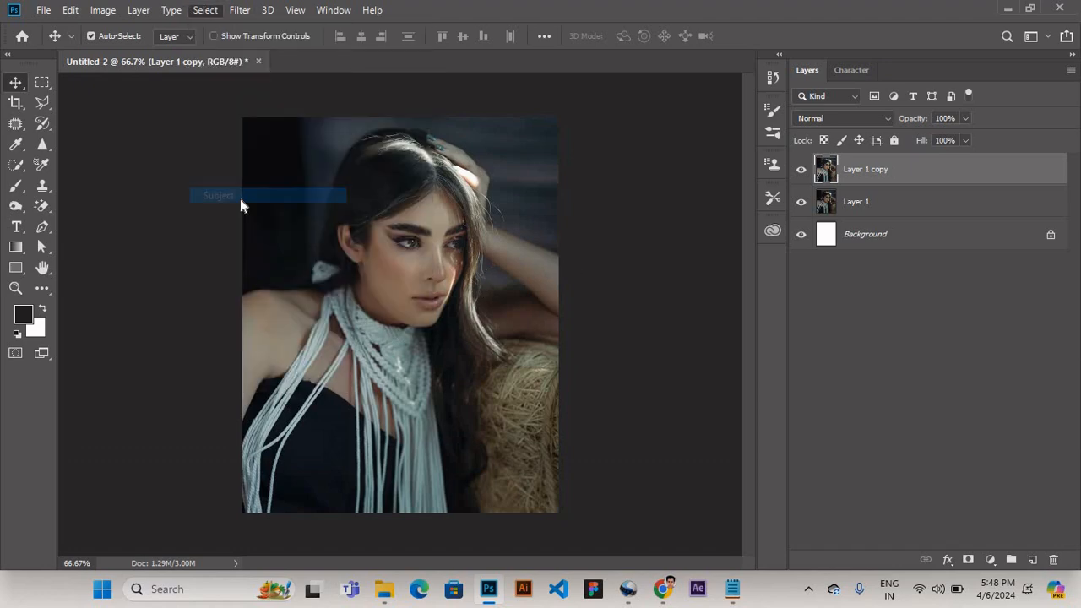
{"action": "left_click", "coordinate": [948, 559]}
{"action": "left_click", "coordinate": [990, 559]}
{"action": "left_click", "coordinate": [999, 336]}
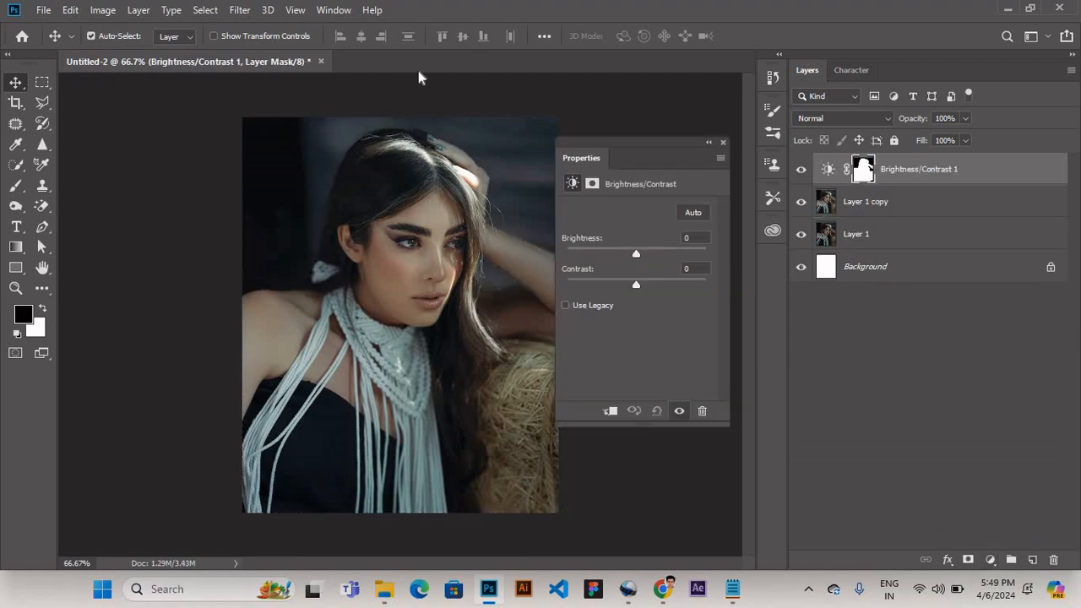
{"action": "left_click", "coordinate": [723, 143]}
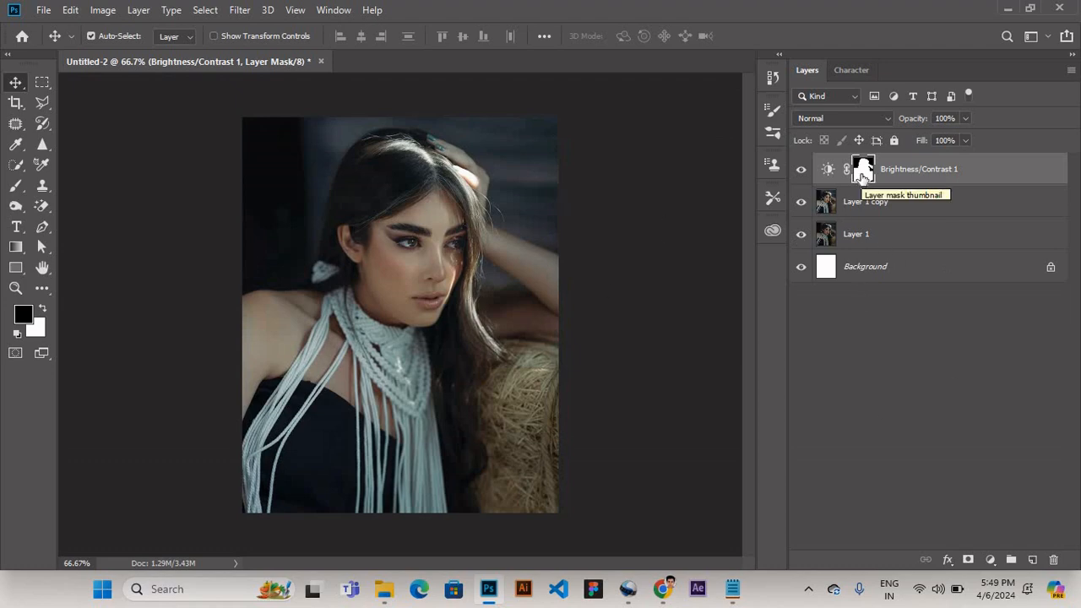
Step: Set the Brightness/Contrast layer's contrast to 45 and compare the photo with the adjustment hidden and shown
{"action": "key", "text": "ctrl+i"}
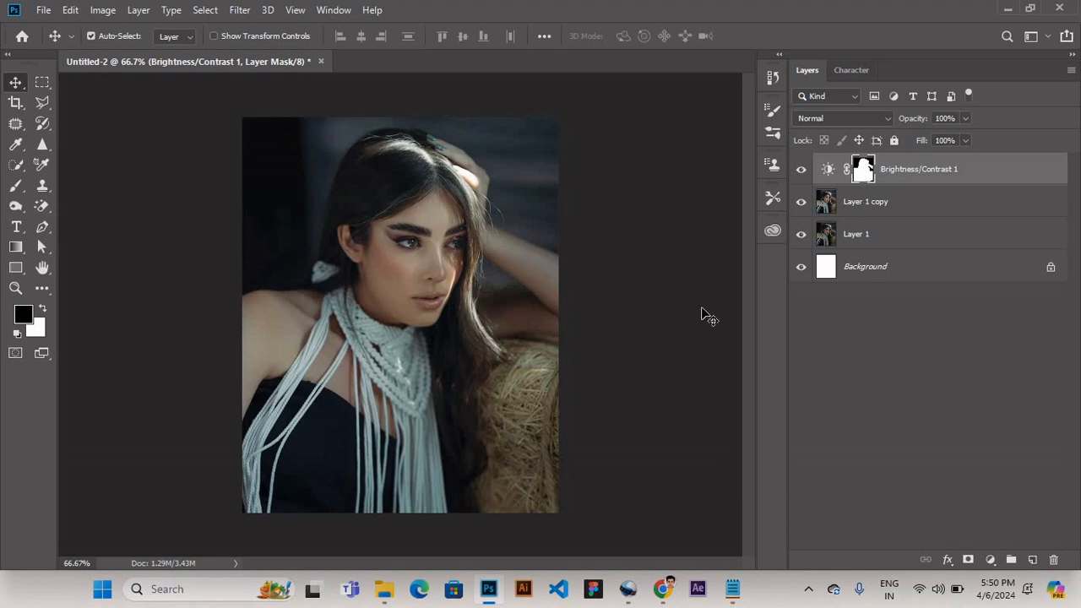
{"action": "left_click", "coordinate": [801, 169]}
{"action": "left_click", "coordinate": [800, 169]}
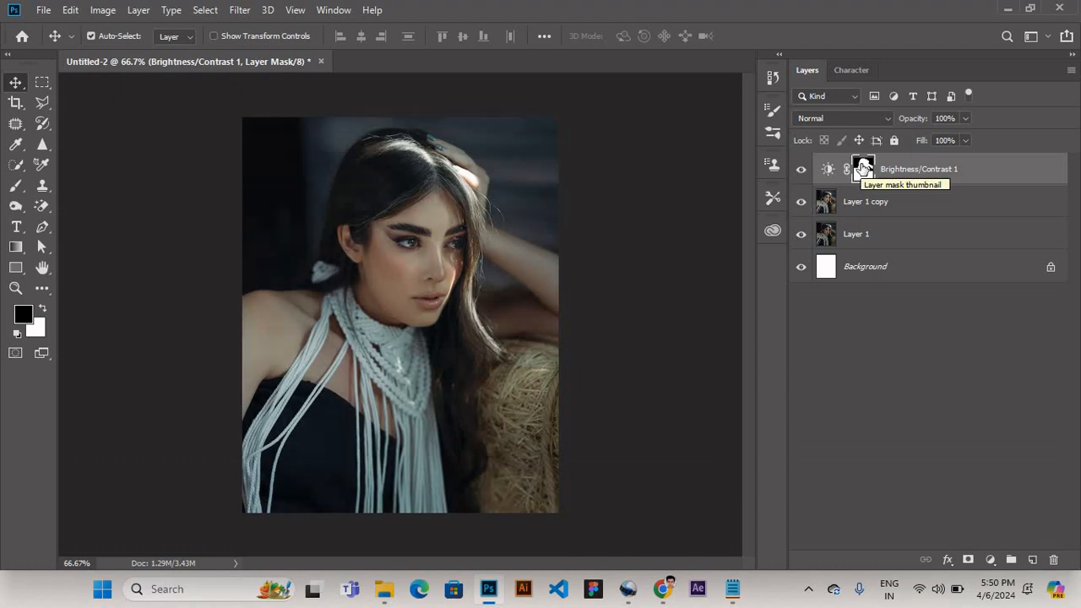
{"action": "double_click", "coordinate": [826, 170]}
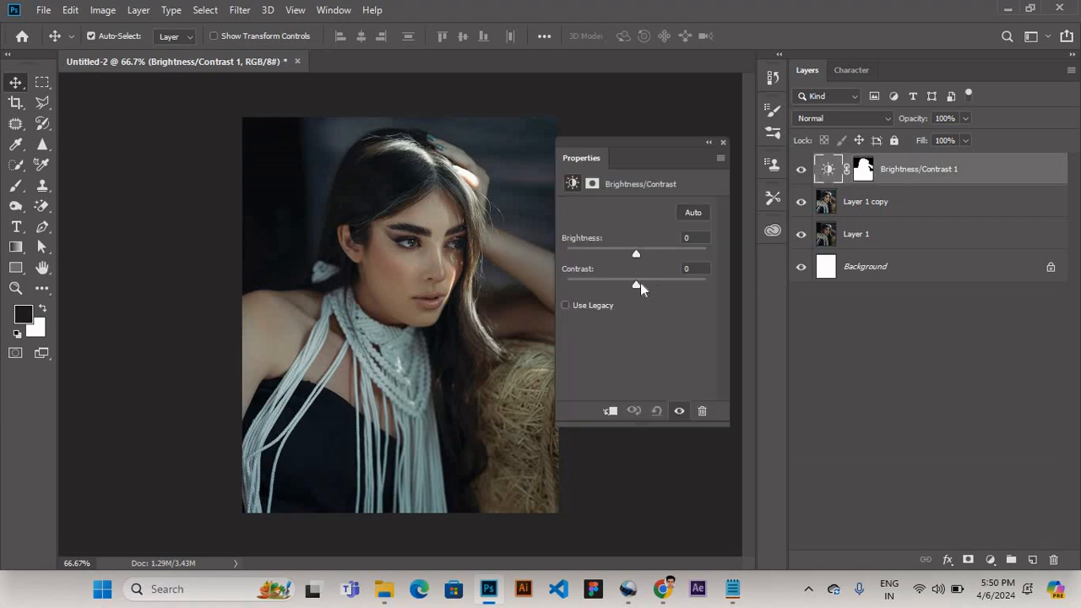
{"action": "left_click_drag", "start_coordinate": [664, 283], "coordinate": [666, 284]}
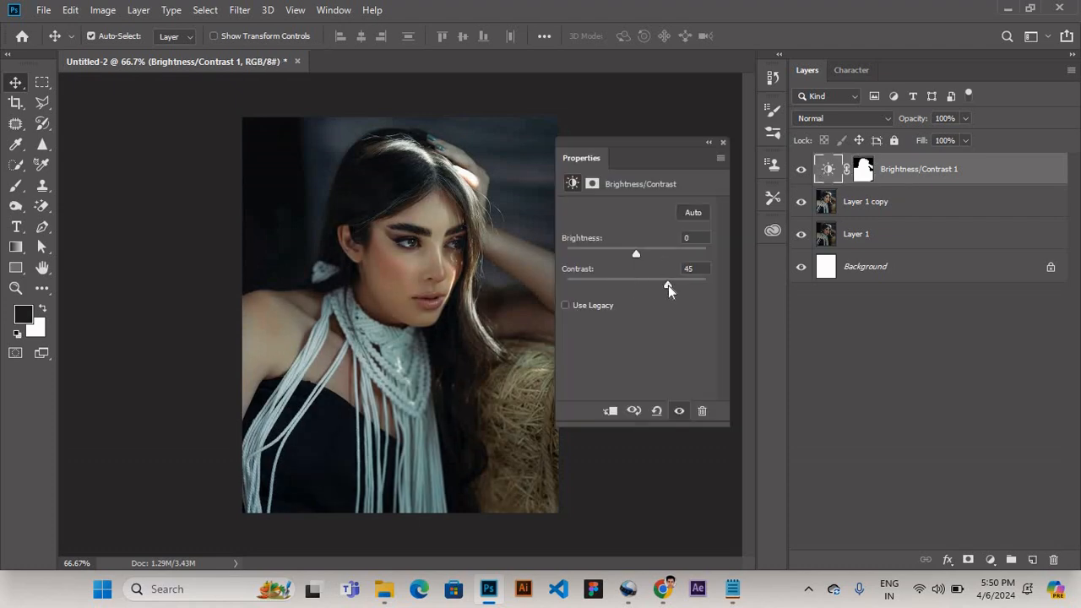
{"action": "left_click", "coordinate": [723, 143]}
{"action": "left_click", "coordinate": [802, 170]}
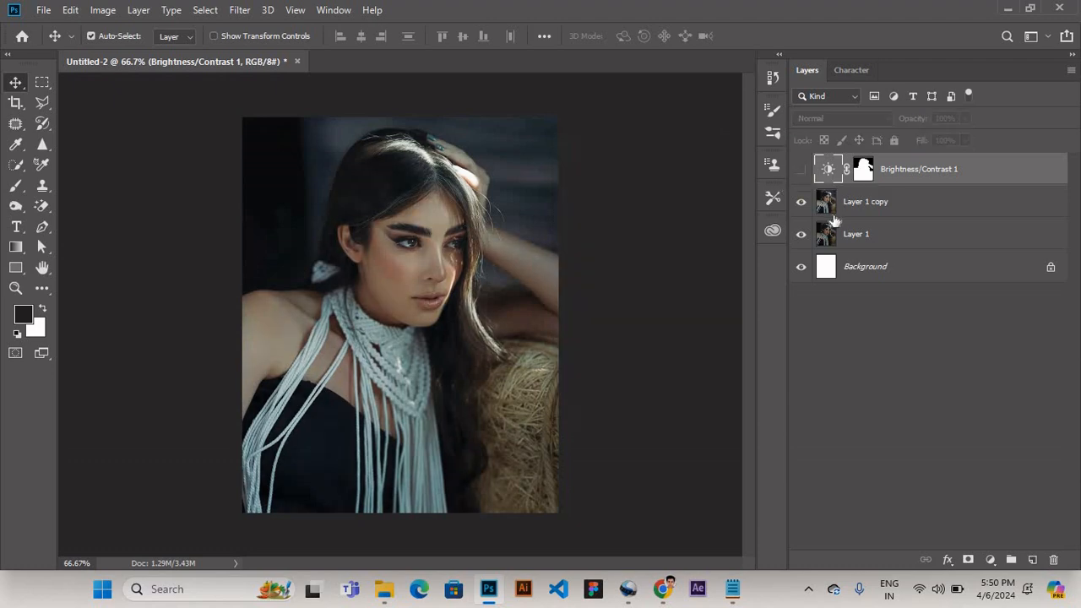
{"action": "left_click", "coordinate": [801, 171]}
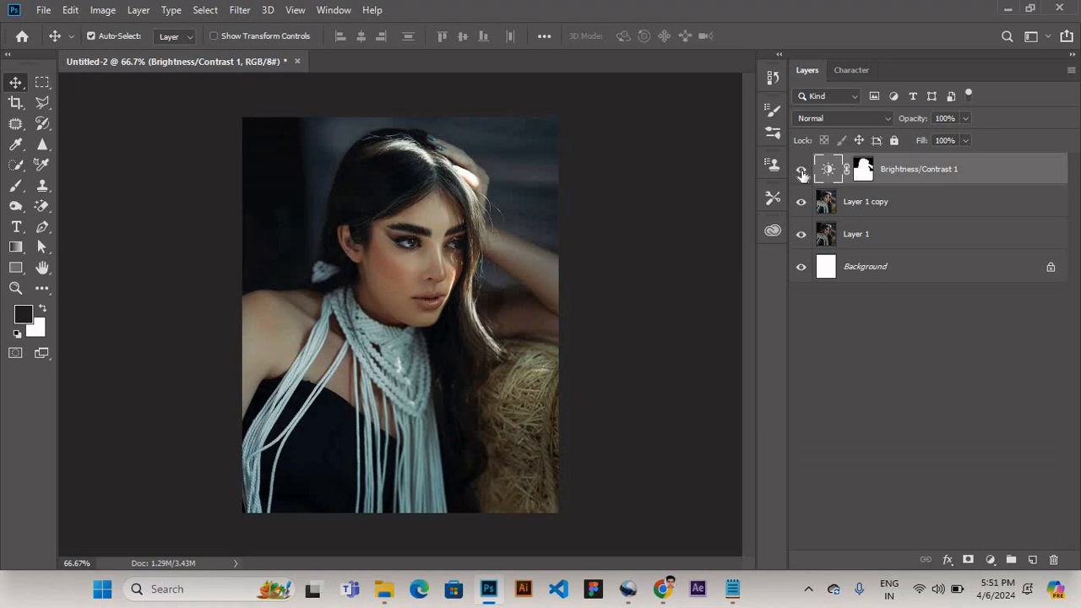
Step: Add a Hue/Saturation adjustment layer and replace its mask with a copy of the Brightness/Contrast layer's mask
{"action": "left_click", "coordinate": [990, 559]}
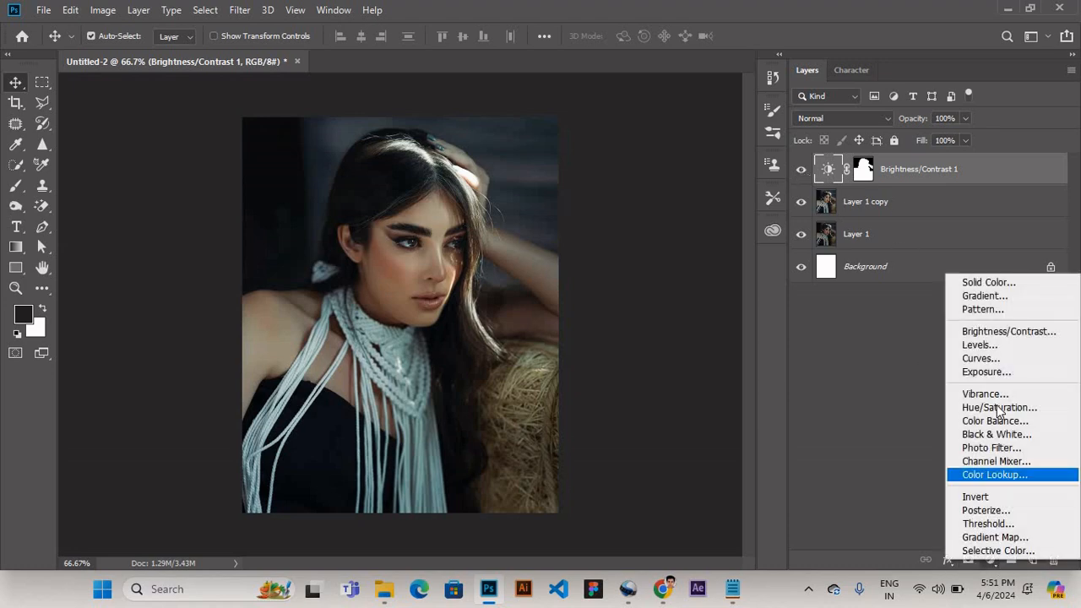
{"action": "left_click", "coordinate": [983, 407]}
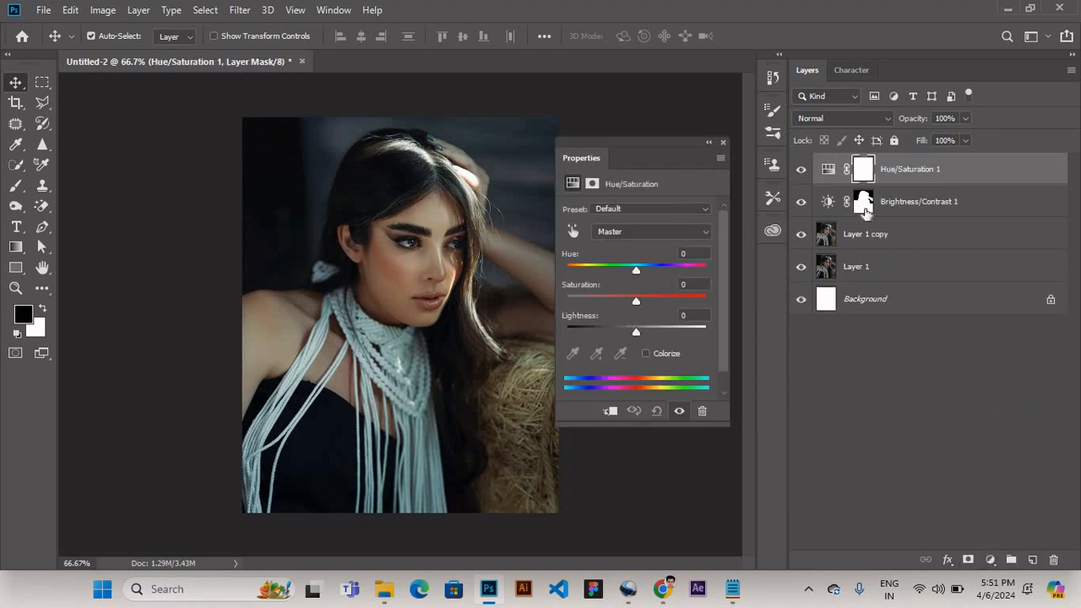
{"action": "left_click_drag", "start_coordinate": [863, 206], "coordinate": [874, 173]}
{"action": "left_click", "coordinate": [484, 233]}
{"action": "key", "text": "ctrl+z"}
{"action": "left_click", "coordinate": [478, 237]}
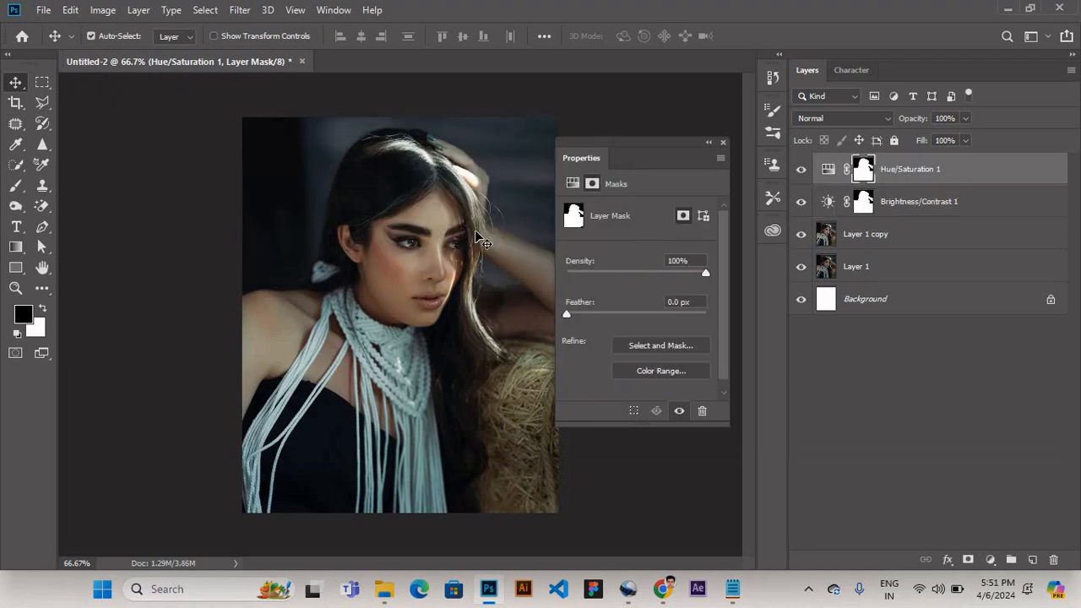
Step: Set the Saturation to -15 on the Hue/Saturation layer and its layer opacity to 60%
{"action": "left_click", "coordinate": [828, 171]}
{"action": "left_click_drag", "start_coordinate": [636, 302], "coordinate": [625, 303]}
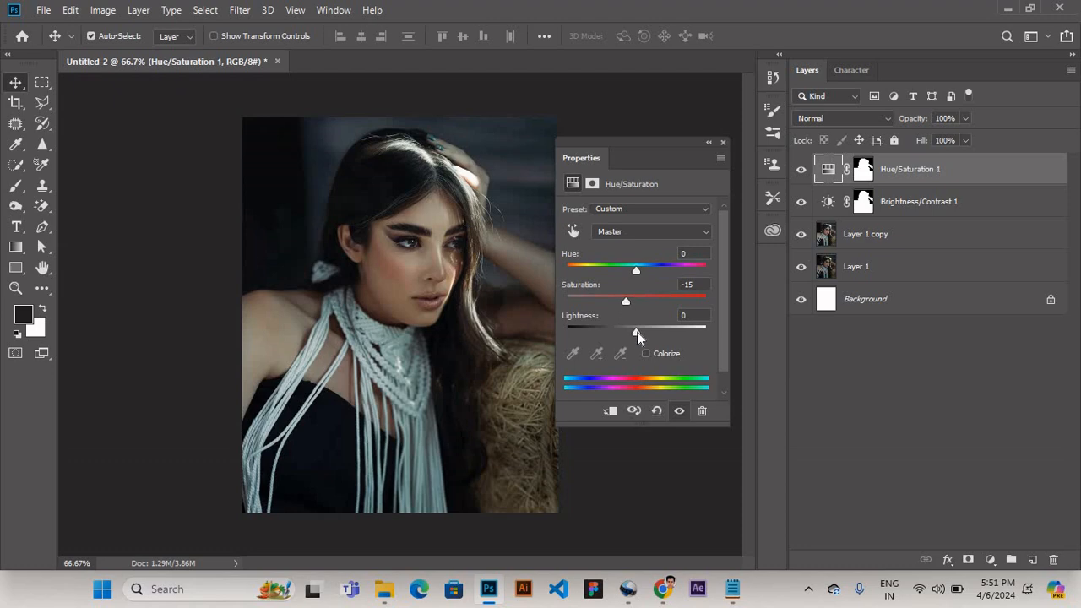
{"action": "mouse_move", "coordinate": [884, 120]}
{"action": "left_mouse_down"}
{"action": "mouse_move", "coordinate": [952, 127]}
{"action": "mouse_move", "coordinate": [880, 115]}
{"action": "left_mouse_up"}
{"action": "left_click", "coordinate": [722, 144]}
{"action": "left_click", "coordinate": [989, 559]}
{"action": "left_click", "coordinate": [985, 344]}
{"action": "left_click_drag", "start_coordinate": [863, 201], "coordinate": [863, 168]}
{"action": "left_click", "coordinate": [467, 228]}
{"action": "left_click", "coordinate": [828, 169]}
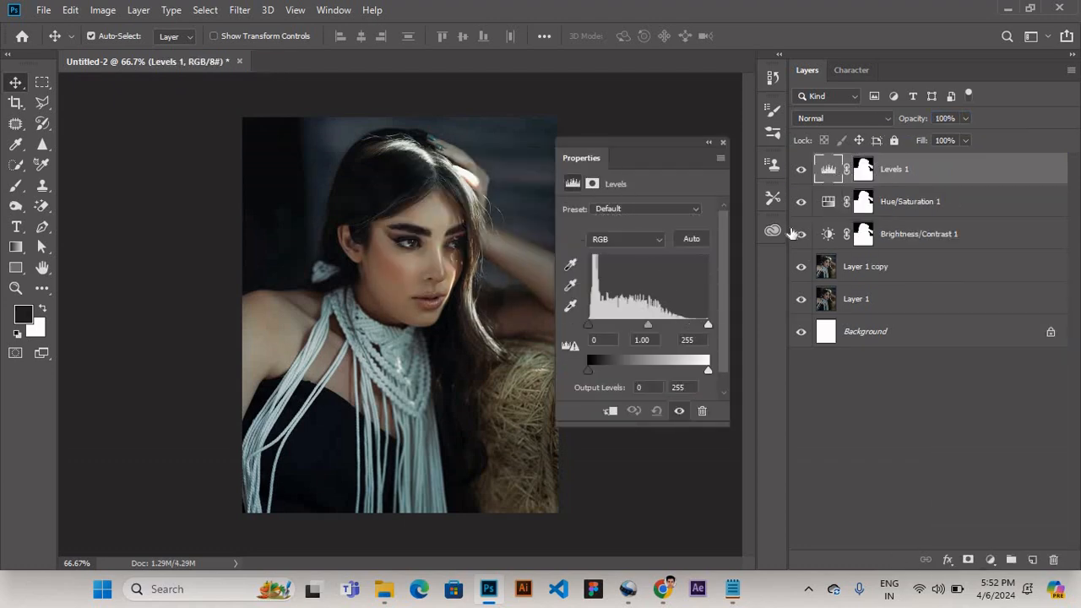
{"action": "key", "text": "Delete"}
Step: Add a Curves adjustment layer and replace its mask with a copy of the subject mask from the layer below
{"action": "left_click", "coordinate": [990, 559]}
{"action": "left_click", "coordinate": [997, 360]}
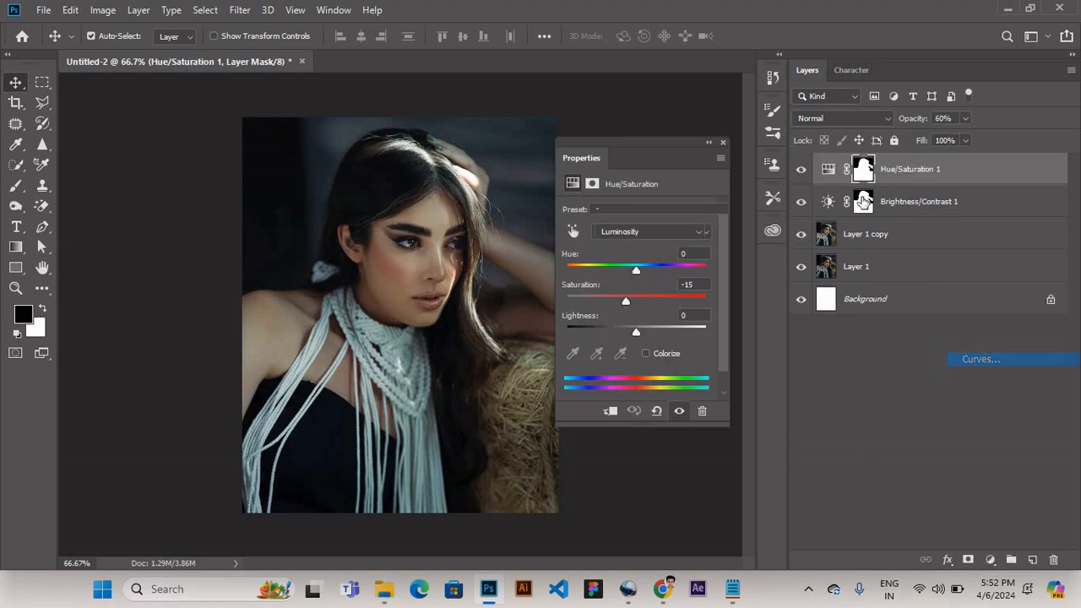
{"action": "left_click_drag", "start_coordinate": [864, 203], "coordinate": [865, 174]}
{"action": "left_click", "coordinate": [463, 228]}
{"action": "key", "text": "ctrl+z"}
{"action": "left_click", "coordinate": [457, 229]}
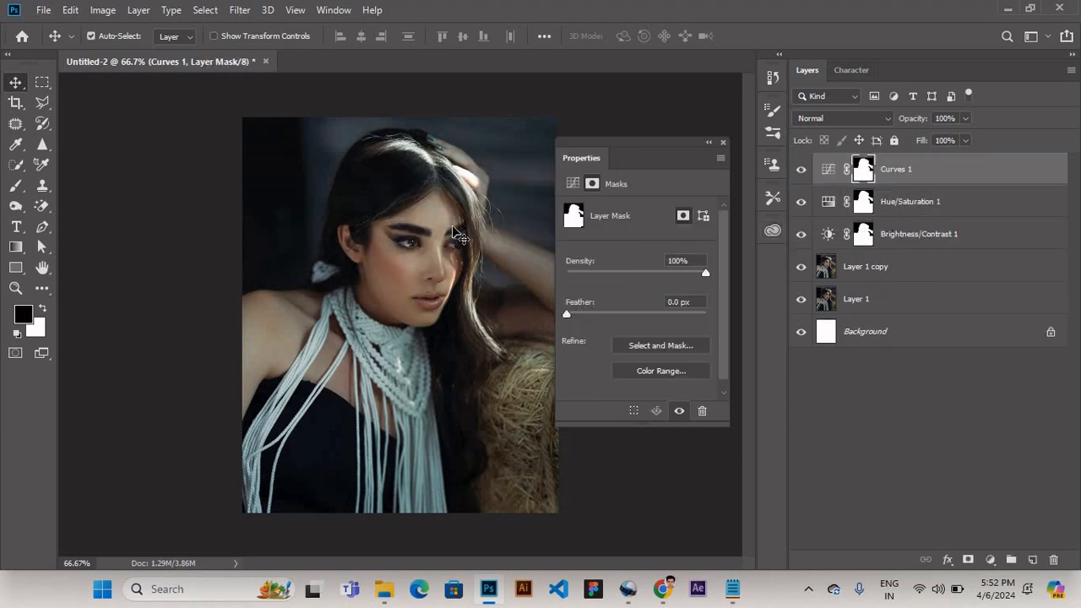
Step: Bend the curve slightly around its midtones in the Curves adjustment
{"action": "left_click", "coordinate": [828, 169]}
{"action": "left_click_drag", "start_coordinate": [651, 298], "coordinate": [651, 301]}
{"action": "left_click", "coordinate": [723, 142]}
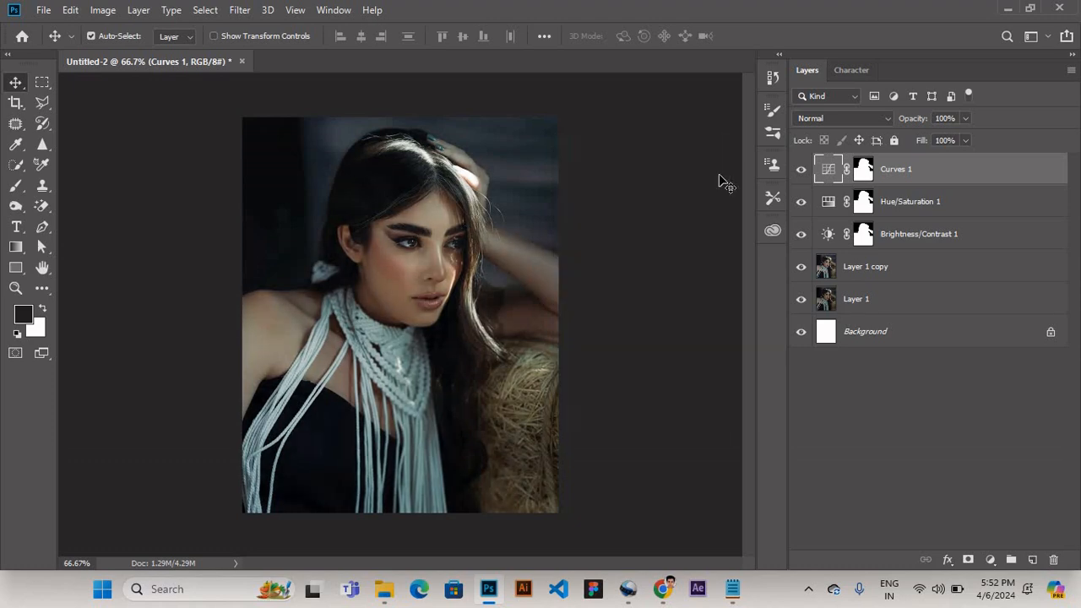
Step: Group the Curves, Hue/Saturation and Brightness/Contrast layers and name the group "Background"
{"action": "left_click", "coordinate": [928, 237]}
{"action": "left_click", "coordinate": [933, 173], "text": "shift"}
{"action": "key", "text": "ctrl+g"}
{"action": "double_click", "coordinate": [854, 162]}
{"action": "type", "text": "Background"}
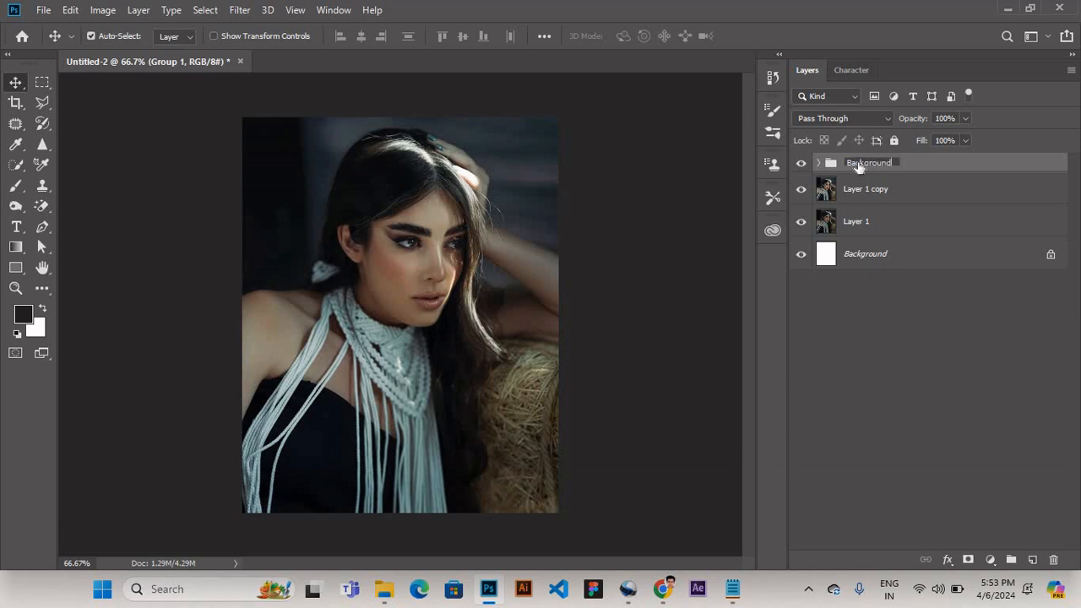
{"action": "key", "text": "Return"}
Step: Compare the photo with the Background adjustment group hidden and shown several times
{"action": "left_click", "coordinate": [800, 163]}
{"action": "left_click", "coordinate": [800, 163]}
{"action": "left_click", "coordinate": [801, 162]}
{"action": "left_click", "coordinate": [800, 163]}
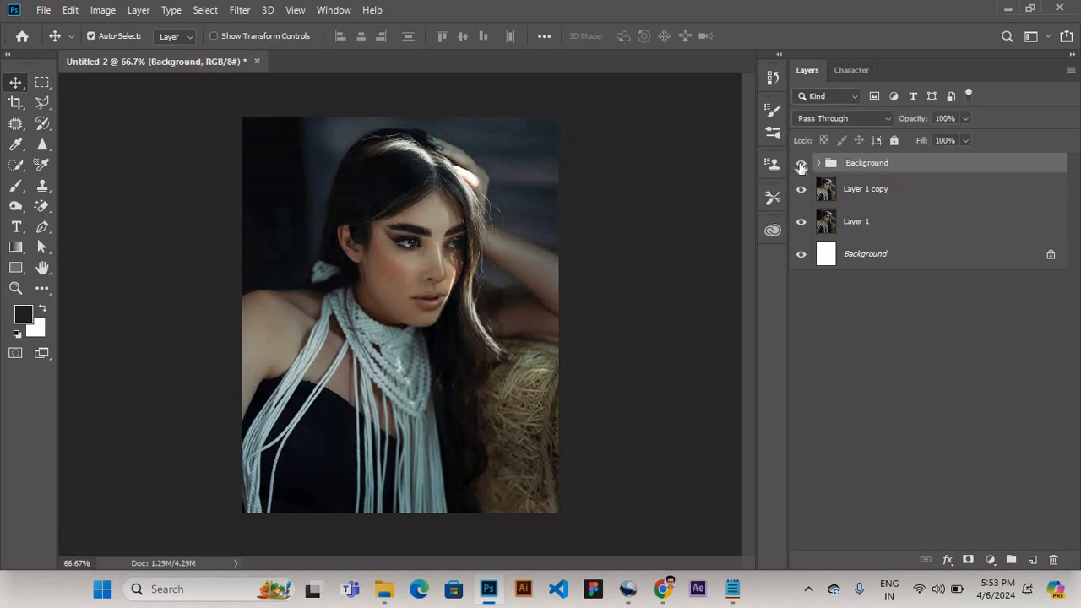
{"action": "left_click", "coordinate": [800, 164]}
{"action": "left_click", "coordinate": [801, 163]}
{"action": "left_click", "coordinate": [800, 164]}
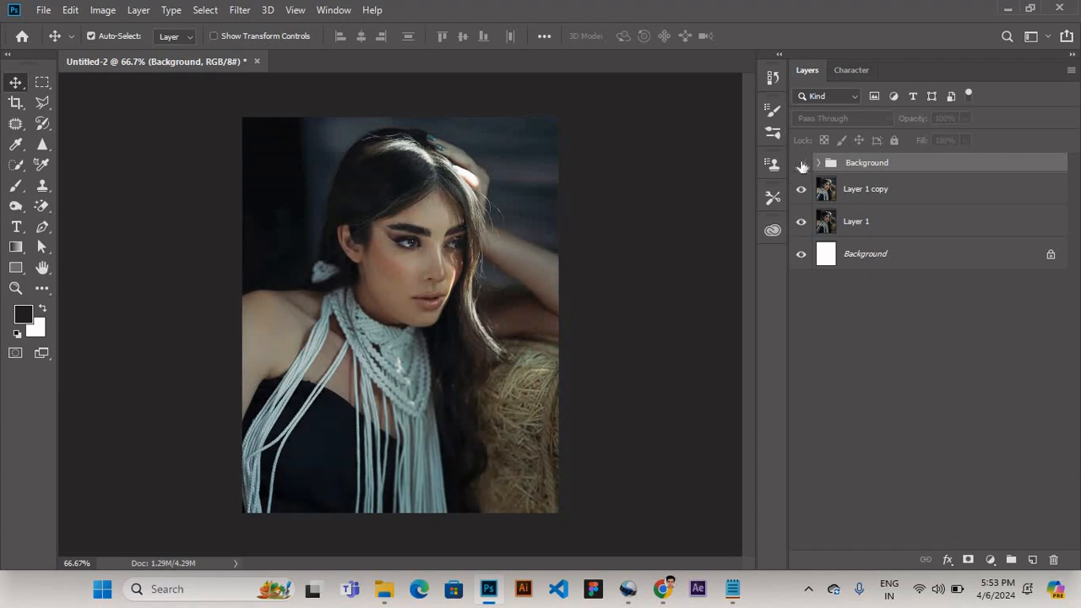
Step: Toggle the Background group's visibility repeatedly to examine how its adjustments affect the portrait
{"action": "left_click", "coordinate": [800, 164]}
{"action": "left_click", "coordinate": [800, 163]}
{"action": "left_click", "coordinate": [802, 164]}
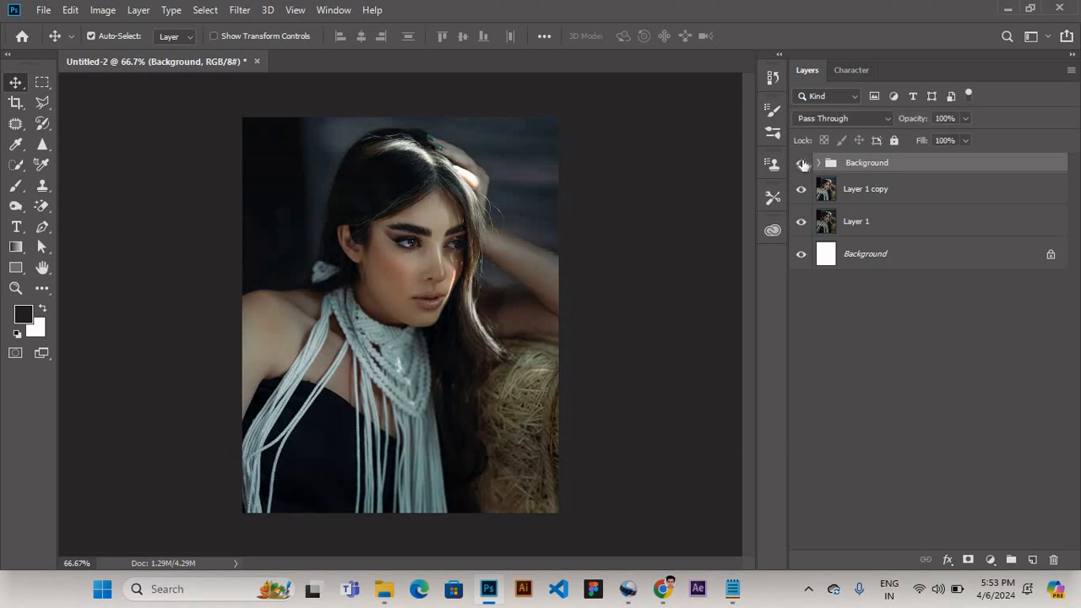
{"action": "left_click", "coordinate": [802, 164]}
{"action": "left_click", "coordinate": [802, 163]}
{"action": "left_click", "coordinate": [802, 164]}
{"action": "left_click", "coordinate": [802, 164]}
Step: Duplicate Layer 1 copy and move the duplicate above the Background group
{"action": "left_click", "coordinate": [854, 191]}
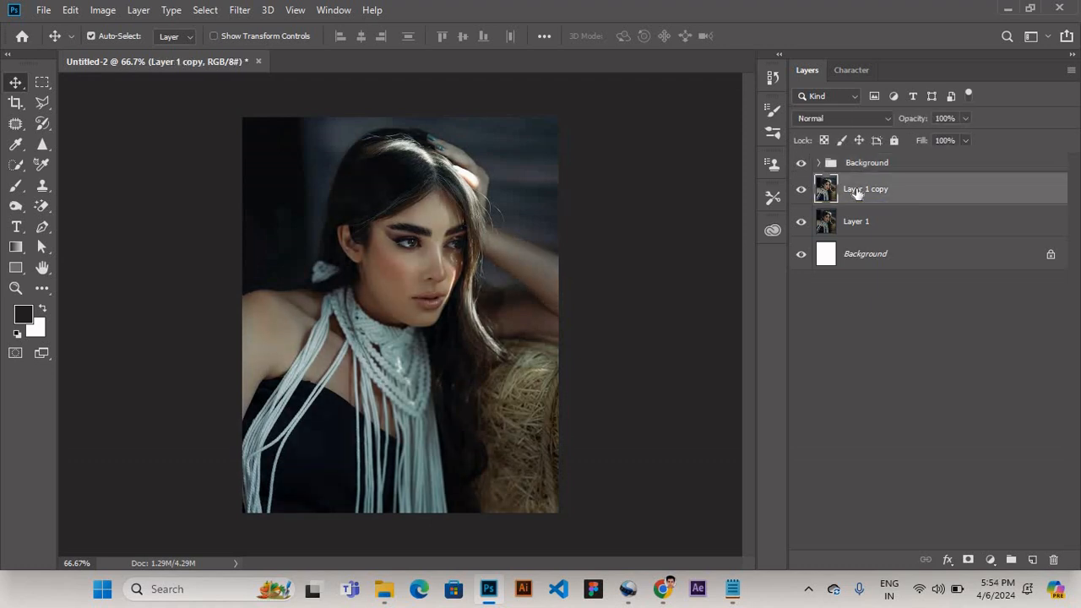
{"action": "key", "text": "ctrl+j"}
{"action": "left_click_drag", "start_coordinate": [857, 193], "coordinate": [854, 153]}
{"action": "left_click", "coordinate": [819, 163]}
{"action": "left_click", "coordinate": [818, 195]}
Step: Select the subject automatically and extend the selection over the gap under her arm and the remaining hay corner with Quick Selection
{"action": "left_click", "coordinate": [205, 9]}
{"action": "left_click", "coordinate": [245, 195]}
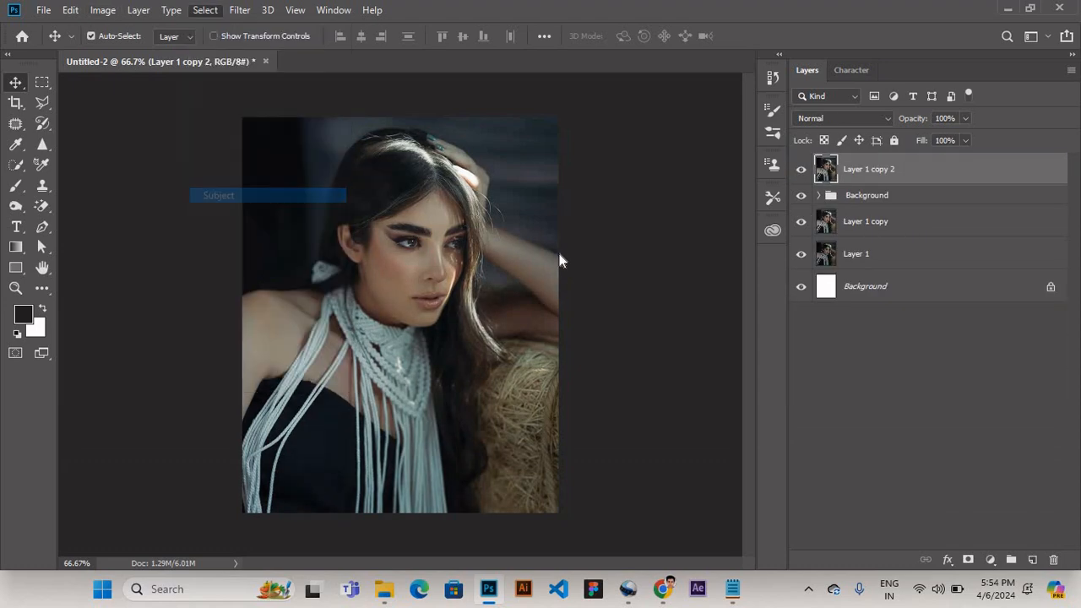
{"action": "left_click_drag", "start_coordinate": [42, 103], "coordinate": [42, 123]}
{"action": "left_click", "coordinate": [15, 123]}
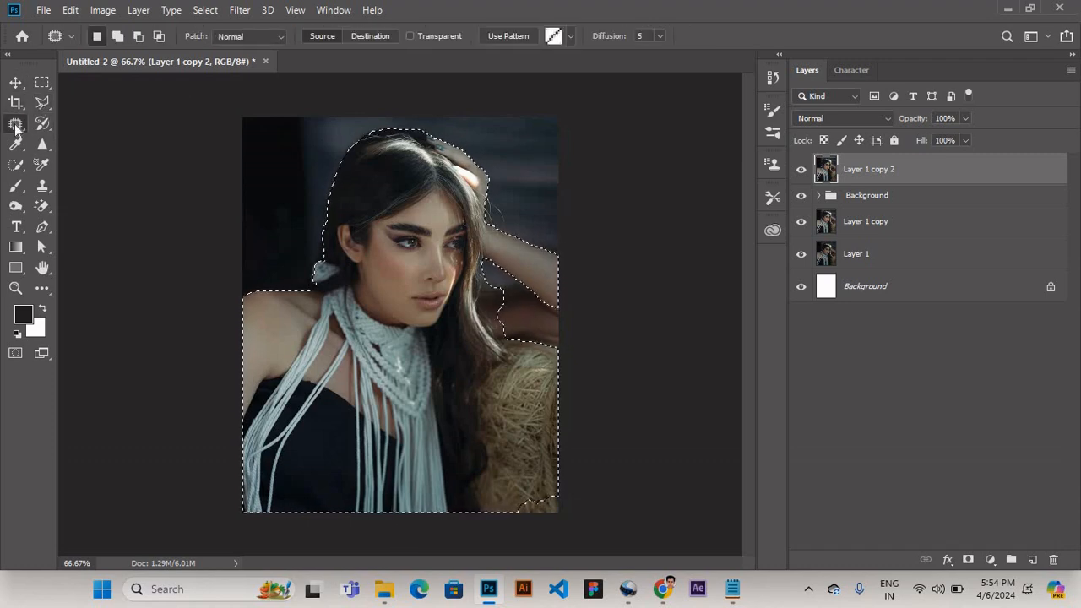
{"action": "left_click", "coordinate": [15, 165]}
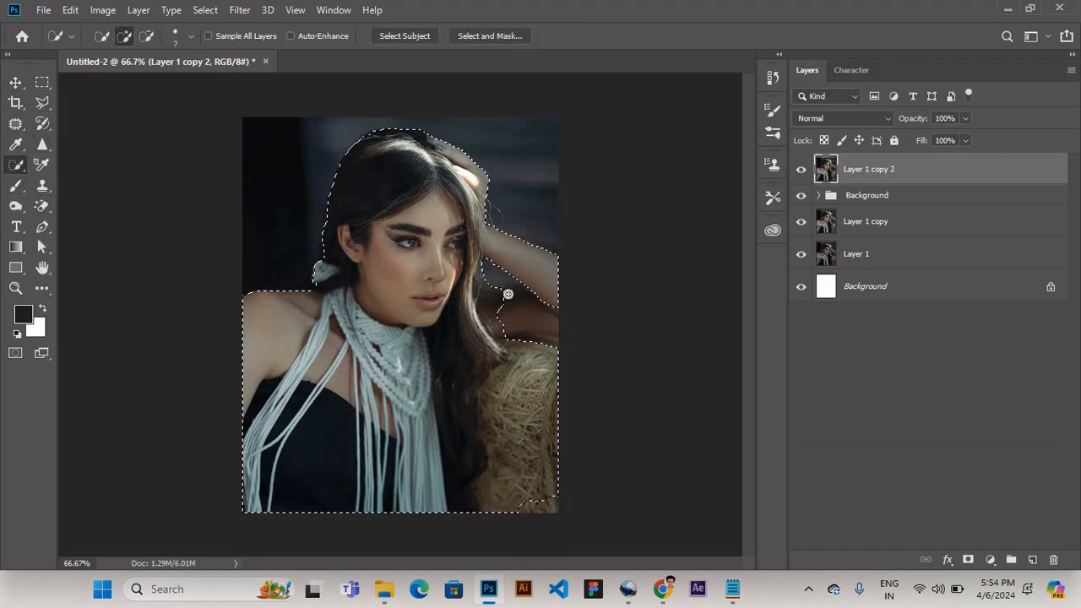
{"action": "mouse_move", "coordinate": [521, 308]}
{"action": "left_mouse_down"}
{"action": "mouse_move", "coordinate": [543, 348]}
{"action": "mouse_move", "coordinate": [555, 521]}
{"action": "left_mouse_up"}
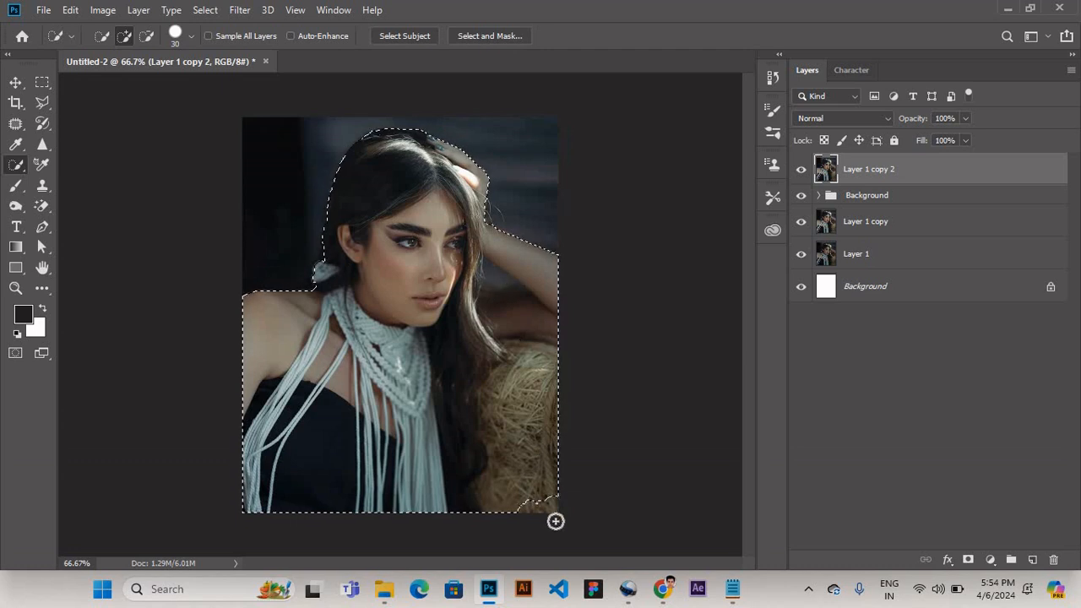
{"action": "left_click", "coordinate": [495, 280], "text": "alt"}
{"action": "left_click", "coordinate": [495, 282]}
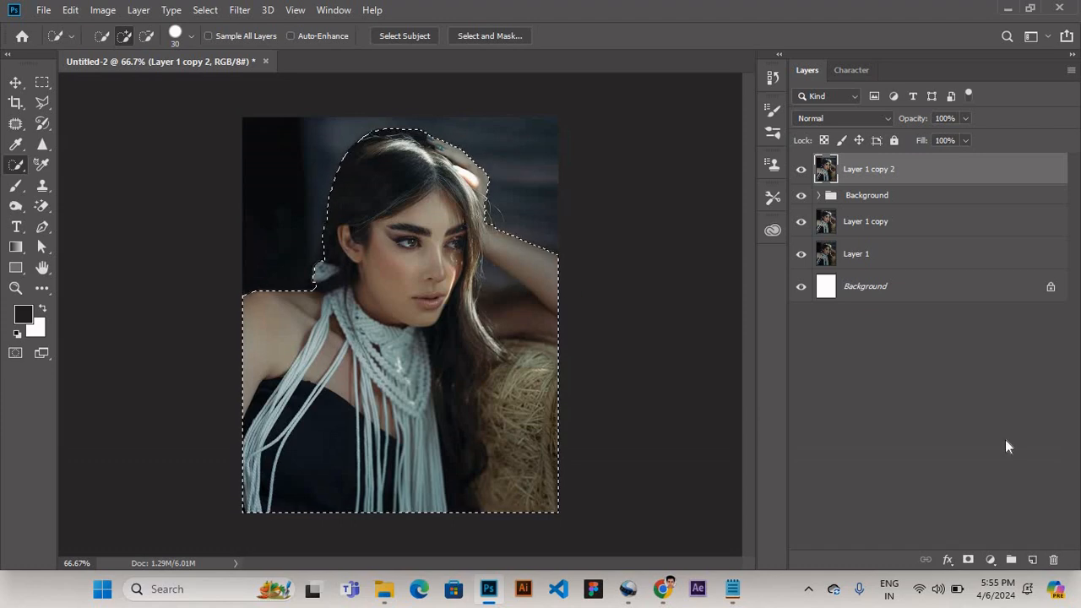
Step: Copy the selected subject onto its own layer and convert that layer to a Smart Object
{"action": "key", "text": "ctrl+j"}
{"action": "right_click", "coordinate": [891, 169]}
{"action": "left_click", "coordinate": [726, 218]}
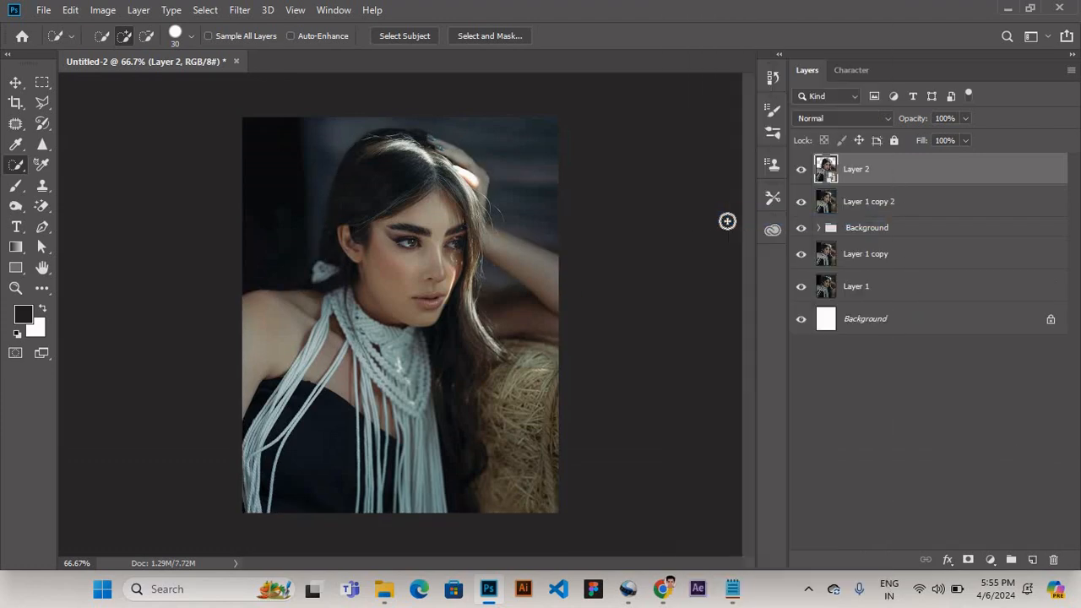
Step: In the Camera Raw Filter for the subject layer, set Exposure +0.50, Highlights -28, Shadows +27, Whites +32 and Blacks -15
{"action": "left_click", "coordinate": [236, 10]}
{"action": "left_click", "coordinate": [259, 105]}
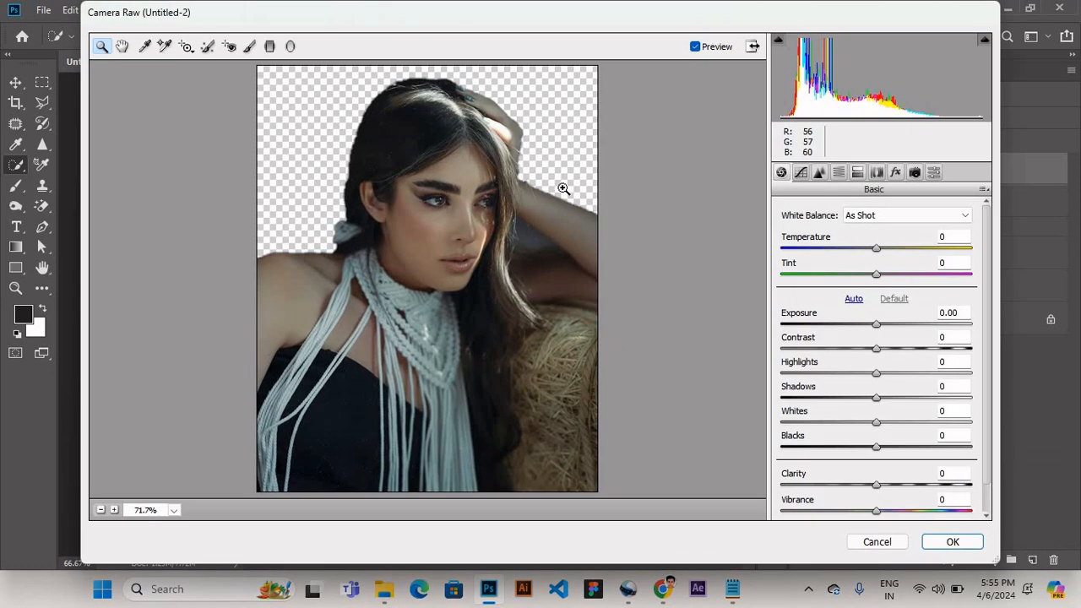
{"action": "left_click_drag", "start_coordinate": [878, 329], "coordinate": [889, 330]}
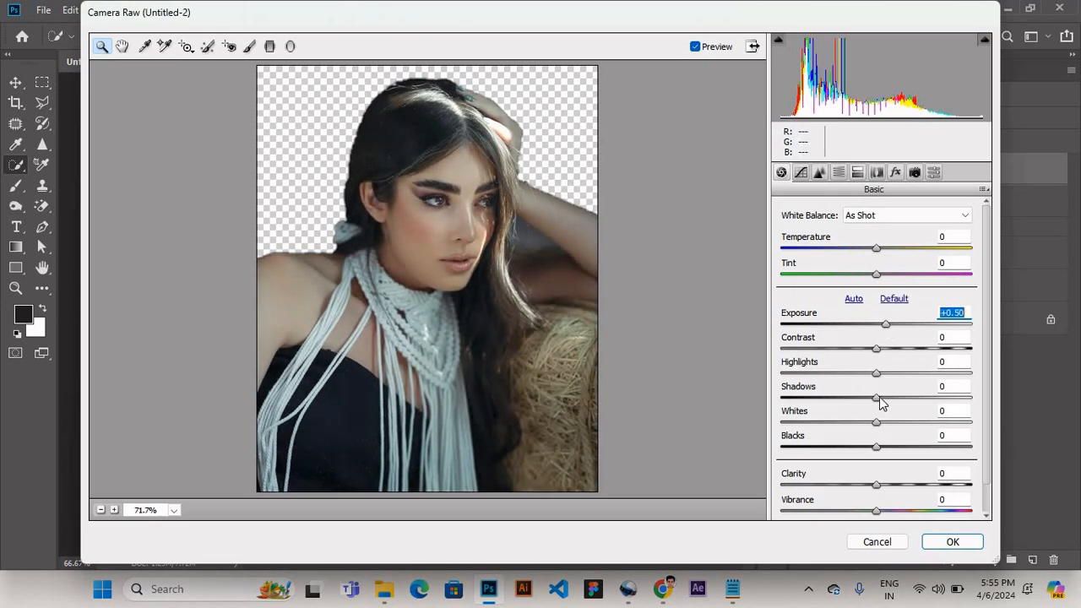
{"action": "left_click_drag", "start_coordinate": [881, 403], "coordinate": [907, 403]}
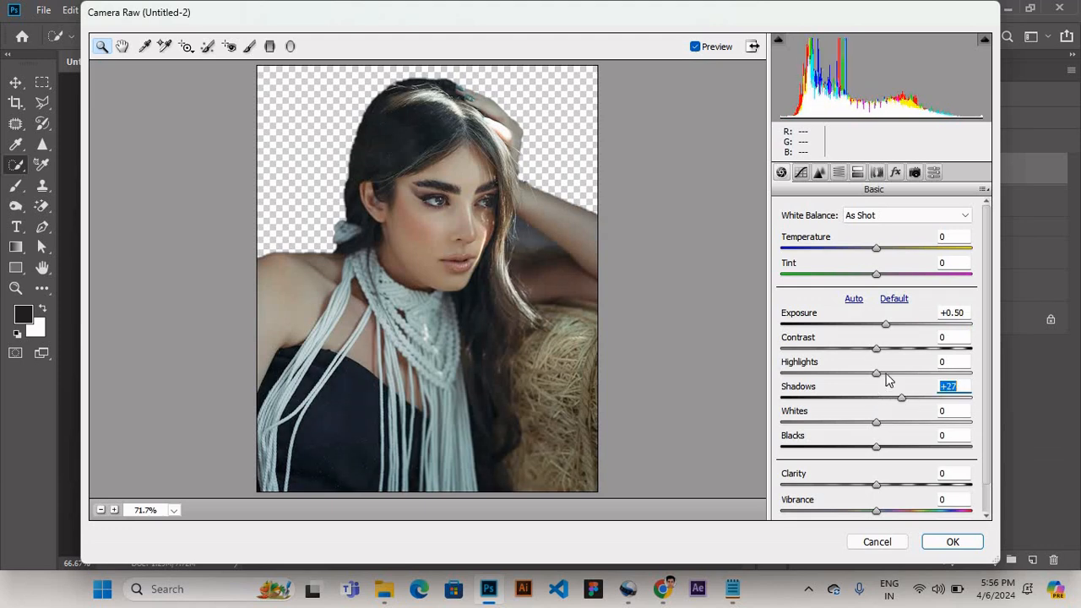
{"action": "left_click_drag", "start_coordinate": [876, 372], "coordinate": [850, 374]}
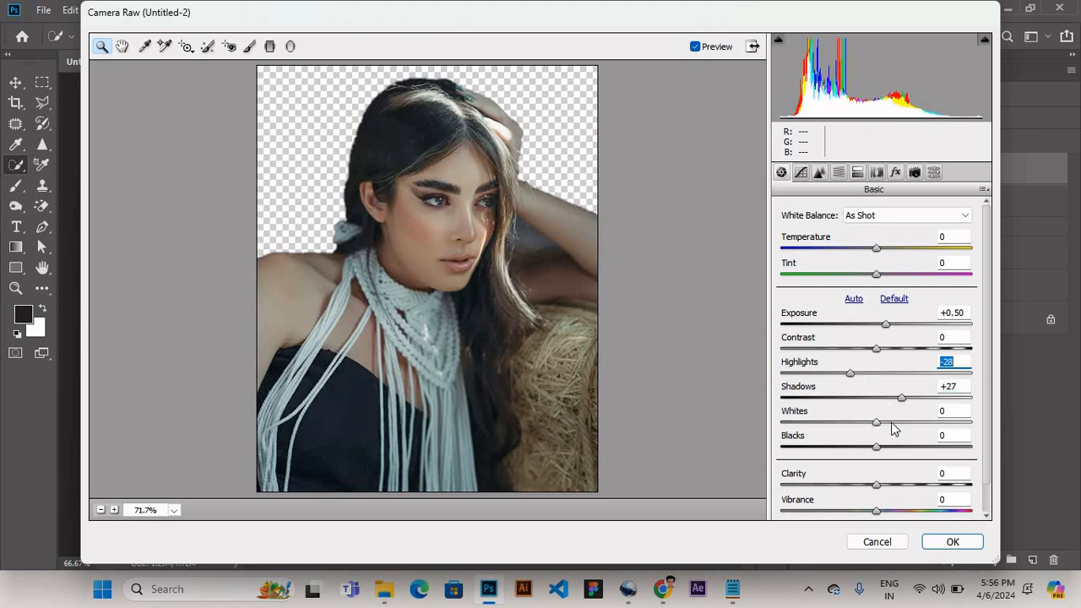
{"action": "left_click_drag", "start_coordinate": [895, 429], "coordinate": [863, 450]}
{"action": "left_click", "coordinate": [875, 450]}
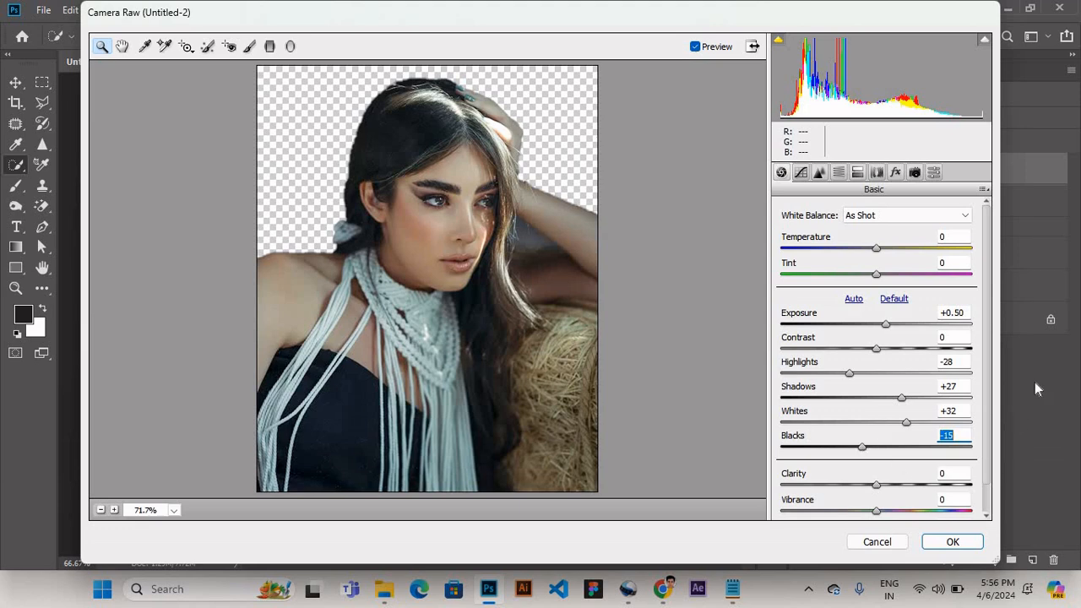
Step: Set Vibrance to +3 and Saturation to +7, raise Temperature slightly, and apply the Camera Raw Filter
{"action": "scroll", "coordinate": [870, 456], "scroll_direction": "down", "scroll_amount": 1}
{"action": "left_click", "coordinate": [878, 481]}
{"action": "left_click_drag", "start_coordinate": [878, 483], "coordinate": [883, 510]}
{"action": "left_click", "coordinate": [954, 548]}
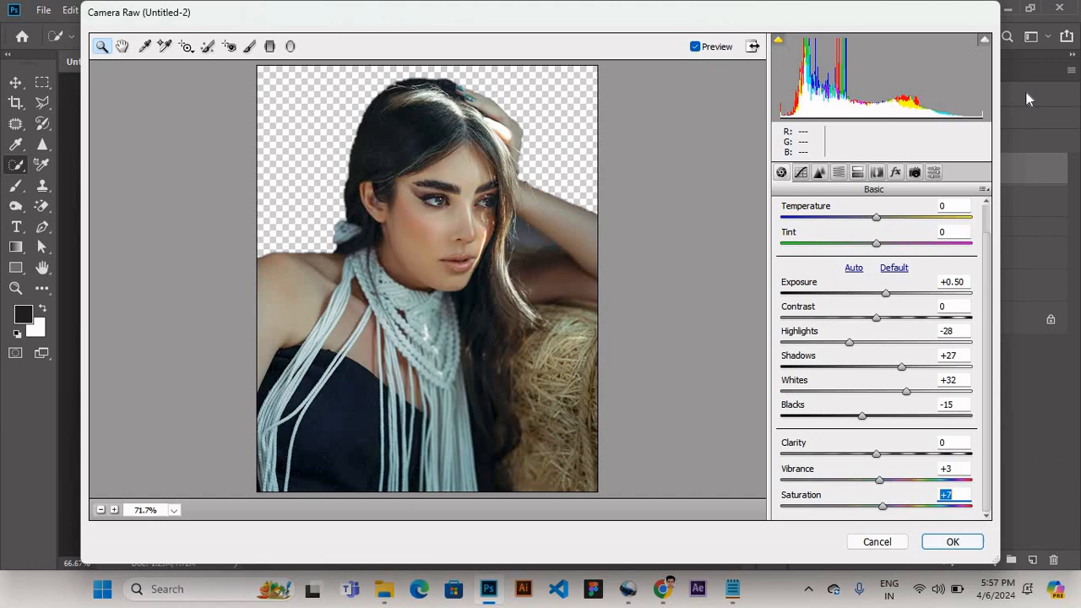
{"action": "left_click_drag", "start_coordinate": [878, 218], "coordinate": [882, 221]}
{"action": "left_click", "coordinate": [933, 544]}
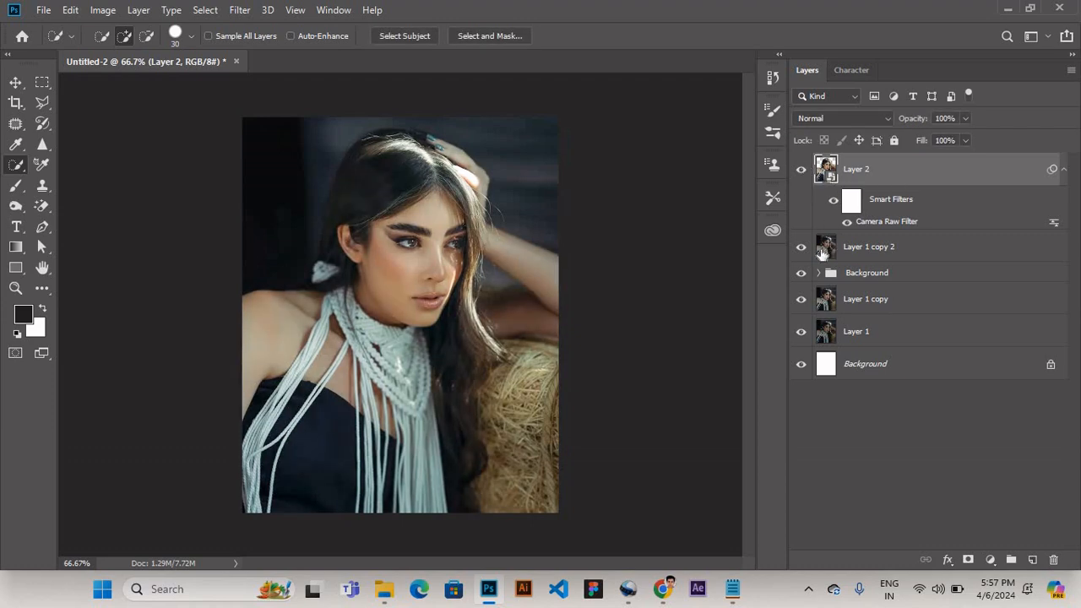
Step: Hide Layer 1 copy 2, add a Curves adjustment above the subject layer and lift its shadows slightly
{"action": "left_click", "coordinate": [801, 248]}
{"action": "left_click", "coordinate": [990, 559]}
{"action": "left_click", "coordinate": [971, 357]}
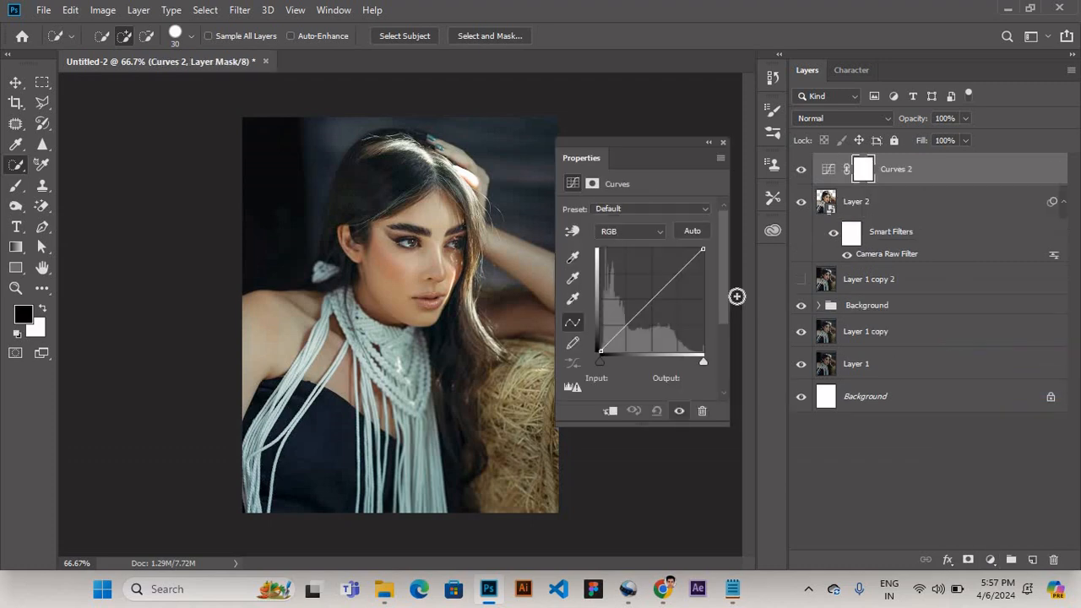
{"action": "left_click", "coordinate": [572, 230]}
{"action": "left_click", "coordinate": [327, 433]}
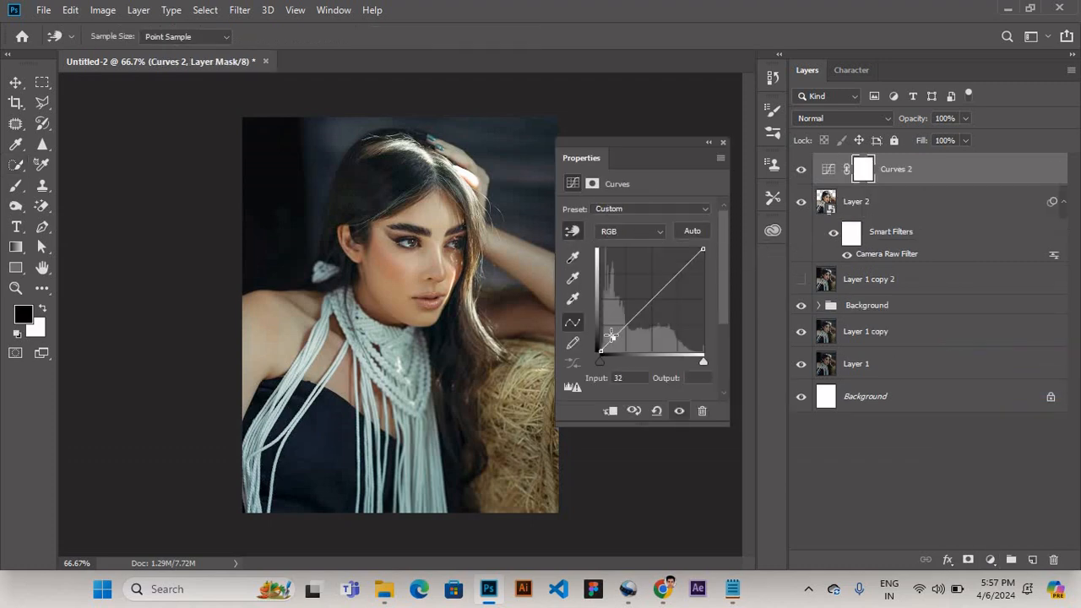
{"action": "left_click_drag", "start_coordinate": [611, 335], "coordinate": [611, 338]}
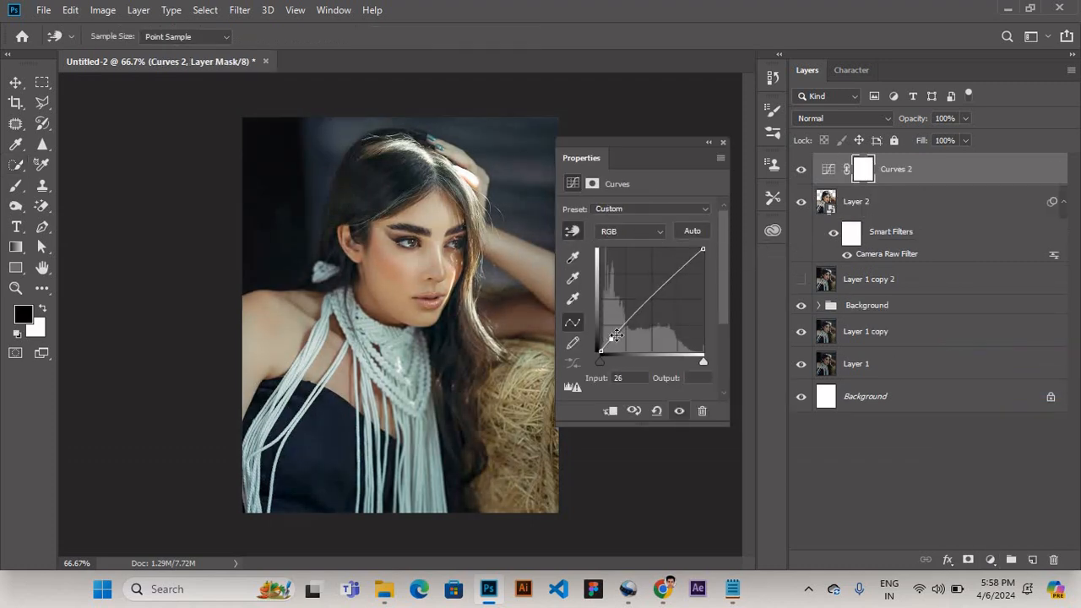
{"action": "left_click", "coordinate": [723, 142]}
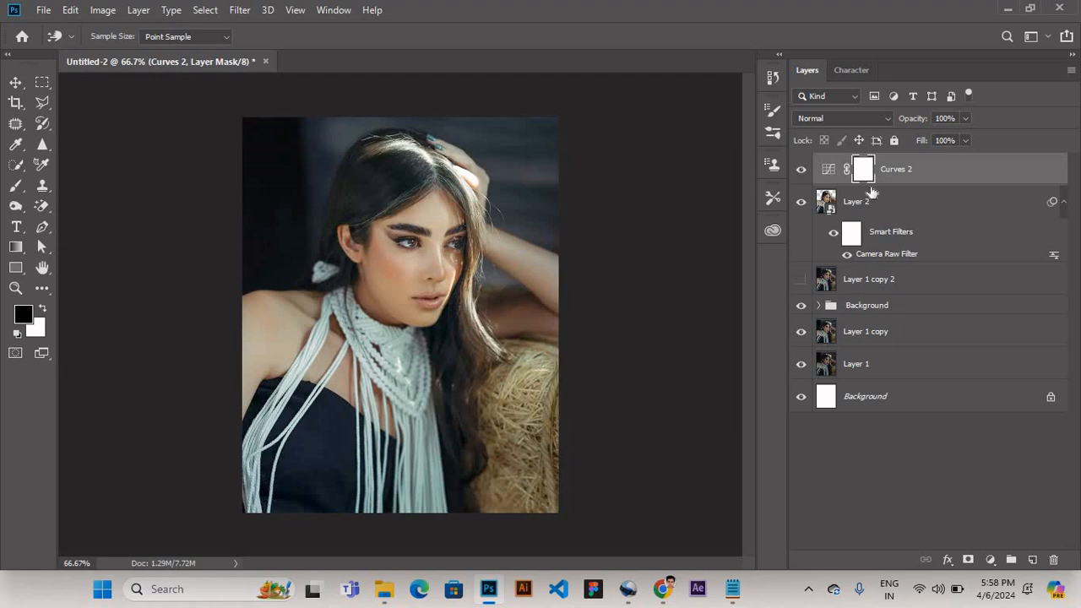
Step: Paint black over the woman and hay on the new Curves mask with a soft brush reduced to size 300
{"action": "key", "text": "b"}
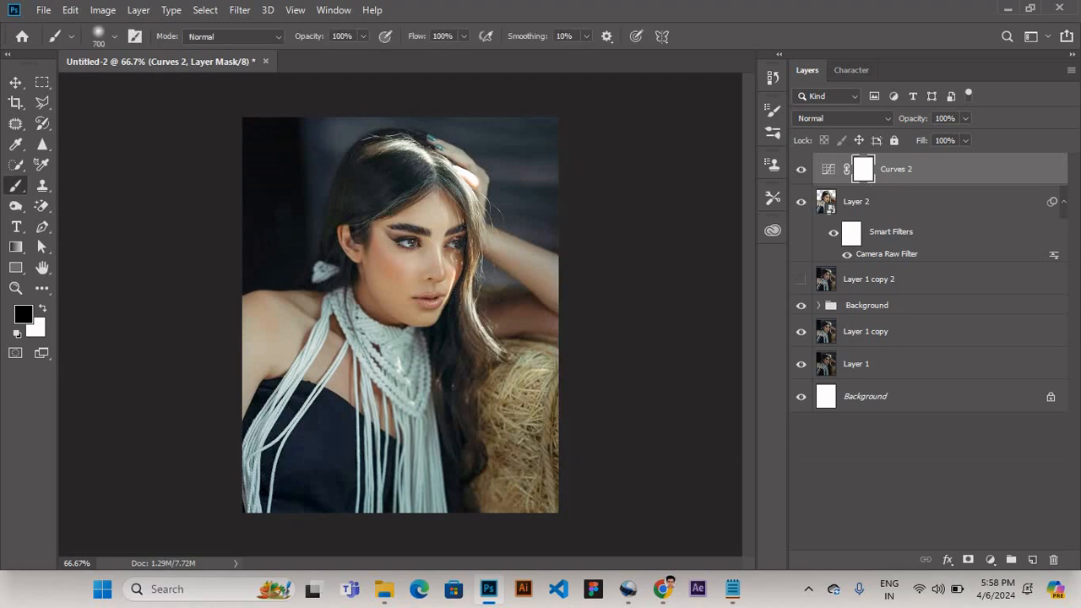
{"action": "left_click_drag", "start_coordinate": [452, 294], "coordinate": [397, 309]}
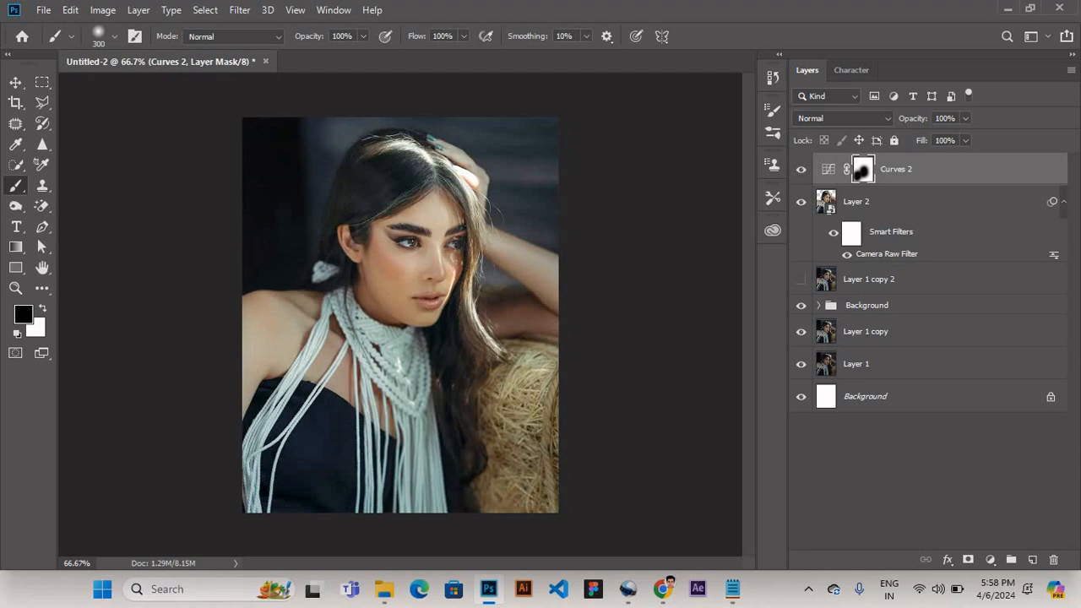
{"action": "left_click_drag", "start_coordinate": [485, 384], "coordinate": [501, 431]}
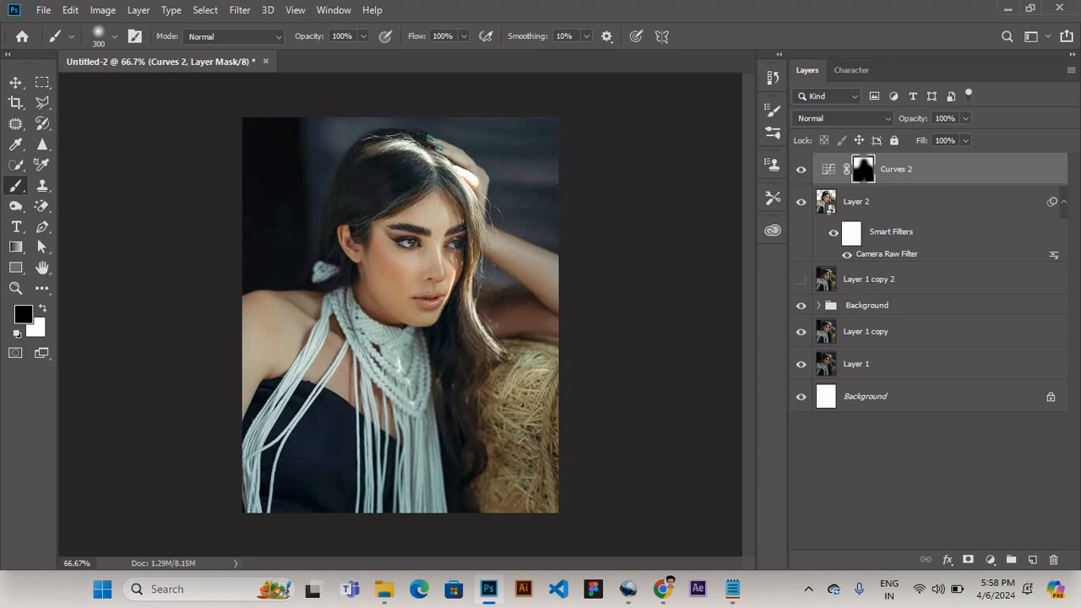
{"action": "left_click", "coordinate": [989, 560]}
{"action": "left_click", "coordinate": [998, 346]}
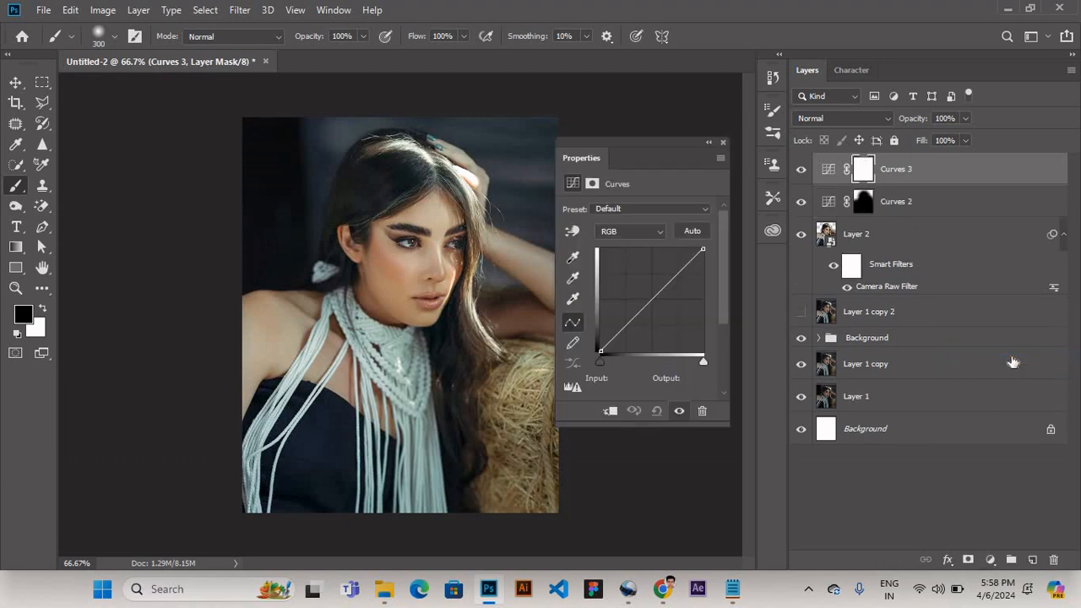
{"action": "left_click", "coordinate": [722, 142]}
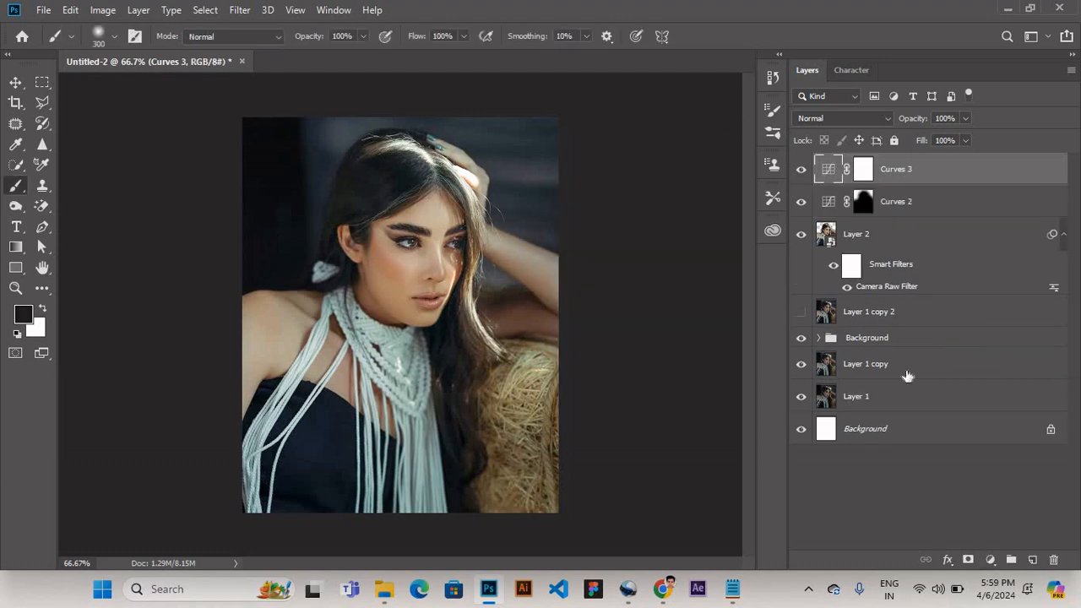
{"action": "key", "text": "ctrl+z"}
Step: Add a Curves adjustment layer above Curves 2 and raise a shadow point slightly on its RGB curve
{"action": "left_click", "coordinate": [989, 559]}
{"action": "left_click", "coordinate": [981, 357]}
{"action": "mouse_move", "coordinate": [612, 338]}
{"action": "left_mouse_down"}
{"action": "mouse_move", "coordinate": [611, 317]}
{"action": "mouse_move", "coordinate": [614, 335]}
{"action": "left_mouse_up"}
{"action": "left_click", "coordinate": [623, 325]}
{"action": "left_click_drag", "start_coordinate": [623, 323], "coordinate": [613, 336]}
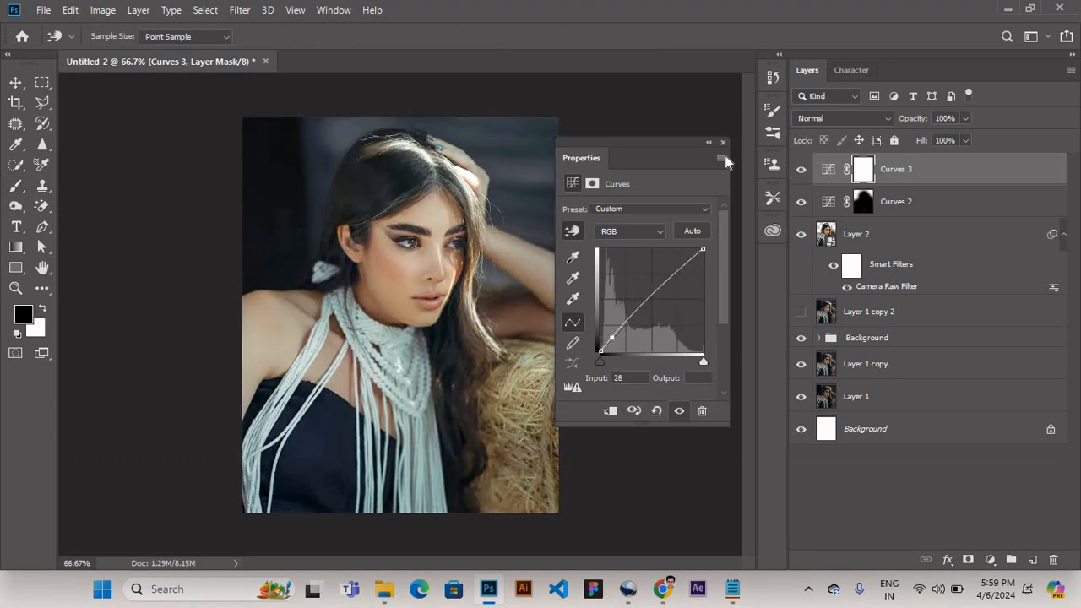
{"action": "left_click", "coordinate": [723, 141]}
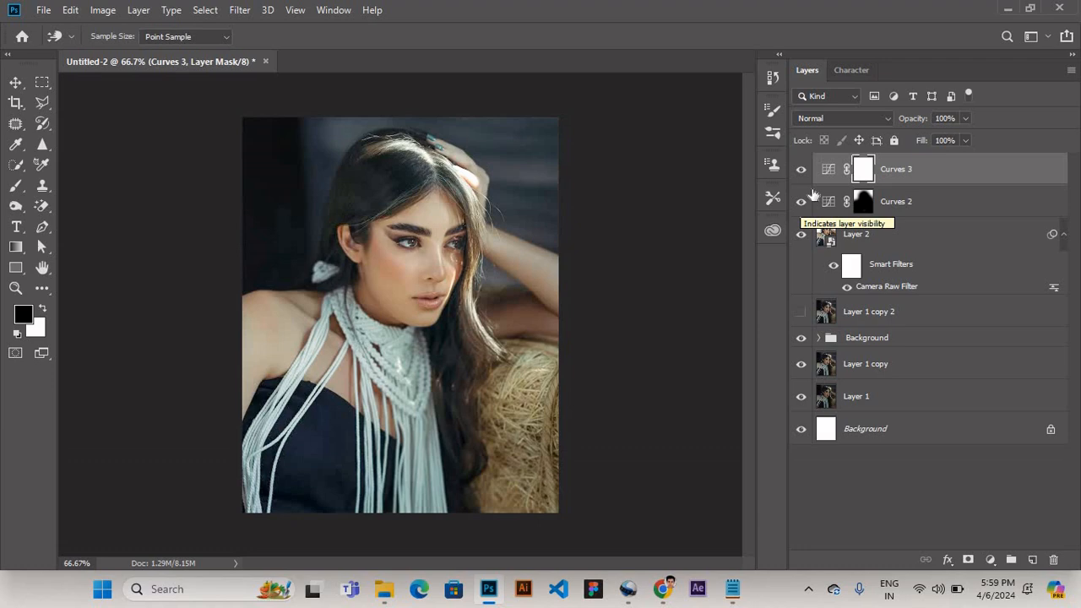
{"action": "double_click", "coordinate": [829, 169]}
{"action": "left_click", "coordinate": [721, 145]}
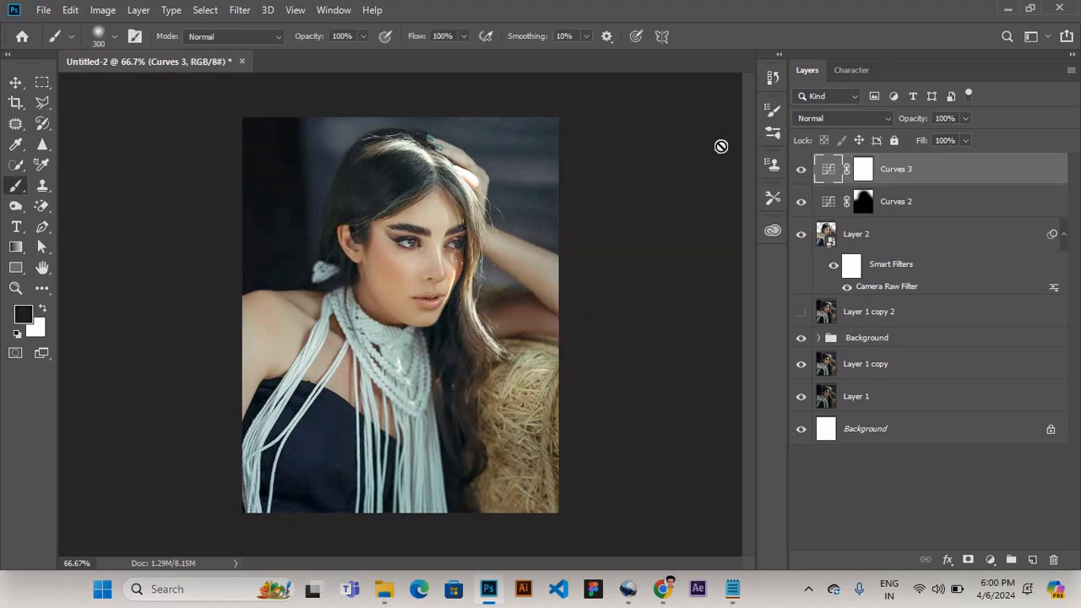
Step: Add another Curves adjustment layer and adjust highlight and midtone points on its Red channel curve
{"action": "left_click", "coordinate": [989, 560]}
{"action": "left_click", "coordinate": [984, 360]}
{"action": "left_click", "coordinate": [629, 231]}
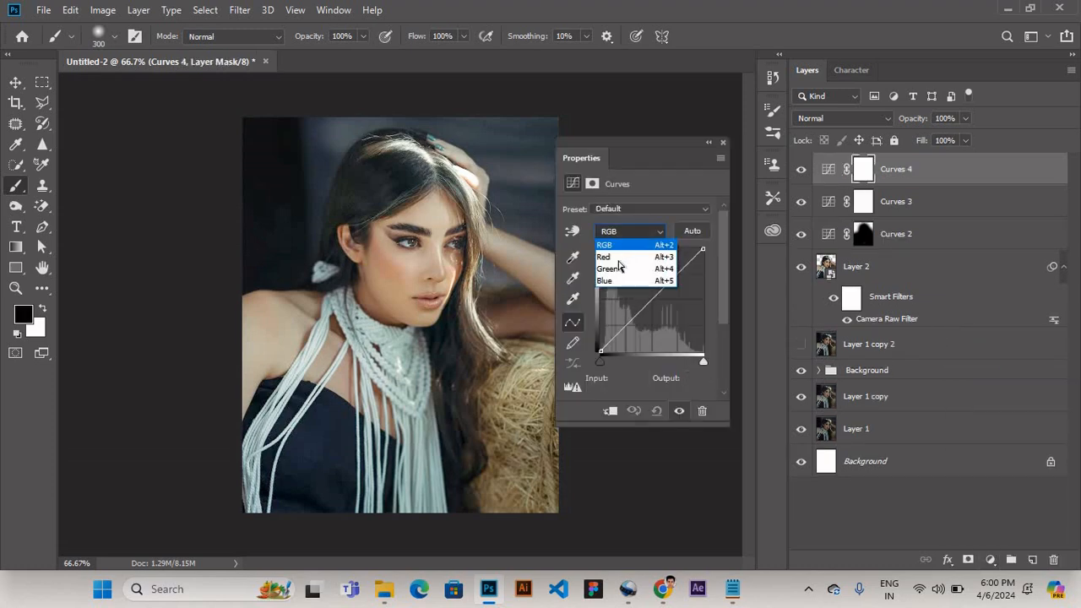
{"action": "left_click", "coordinate": [617, 250]}
{"action": "left_click", "coordinate": [573, 231]}
{"action": "left_click", "coordinate": [676, 275]}
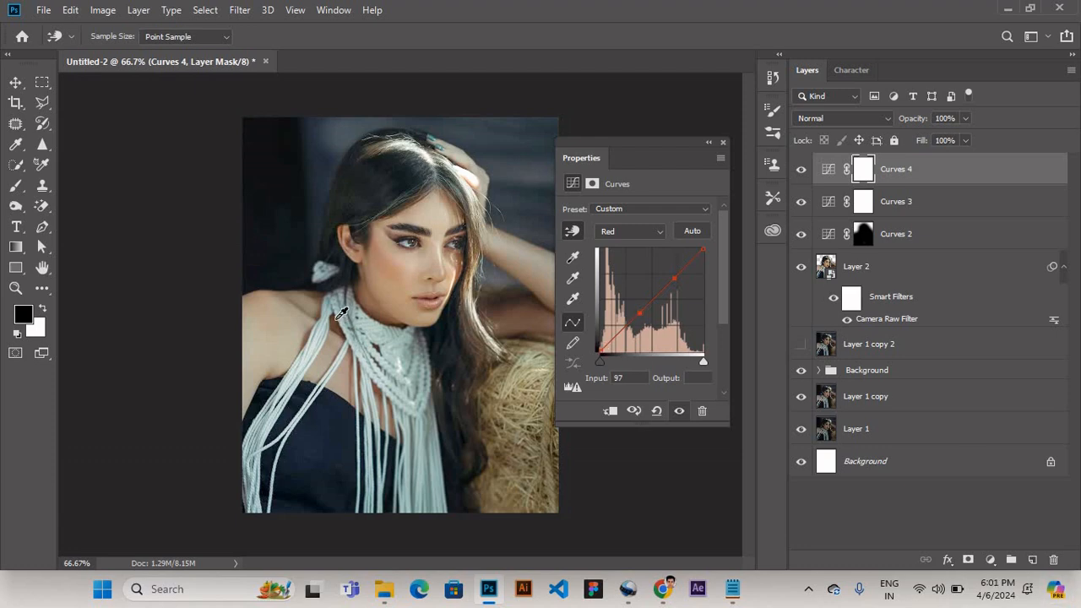
{"action": "left_click", "coordinate": [726, 141]}
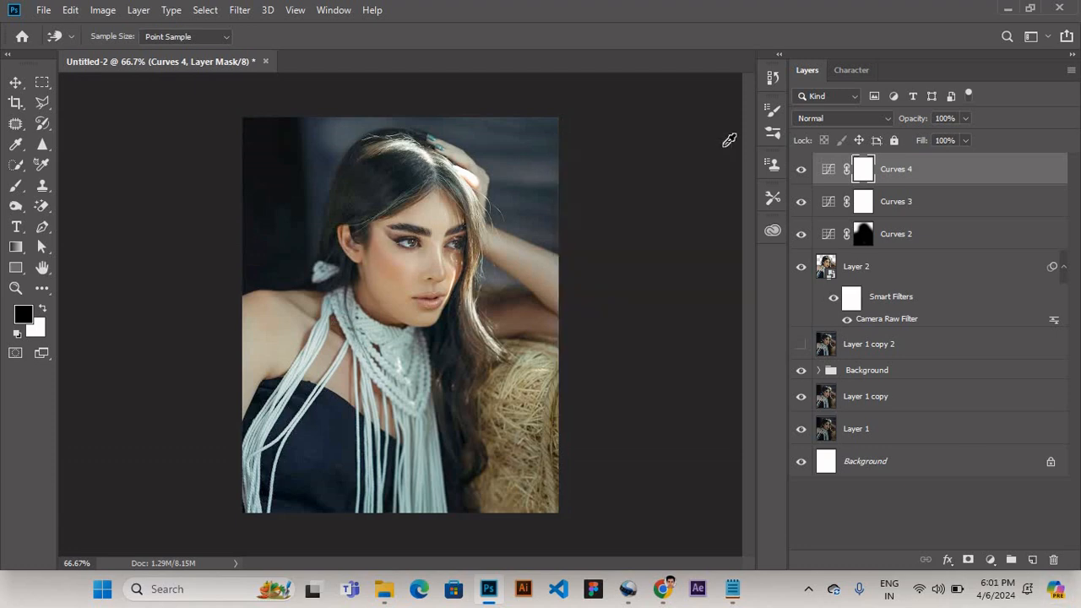
Step: Add a Selective Color adjustment layer and replace its mask with a copy of the Curves 1 mask from the Background group
{"action": "left_click", "coordinate": [990, 560]}
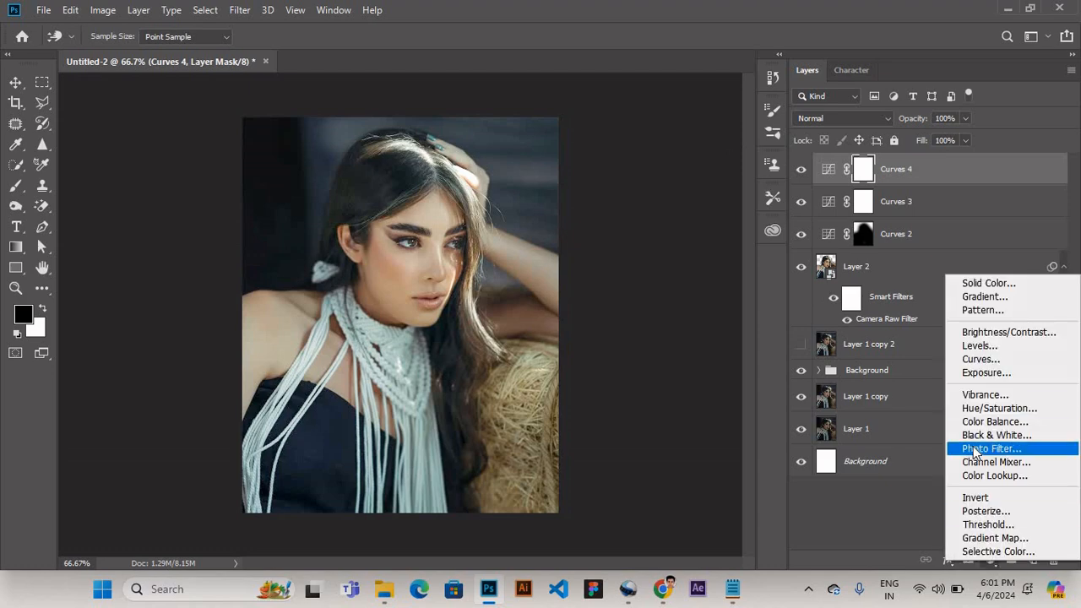
{"action": "left_click", "coordinate": [998, 552]}
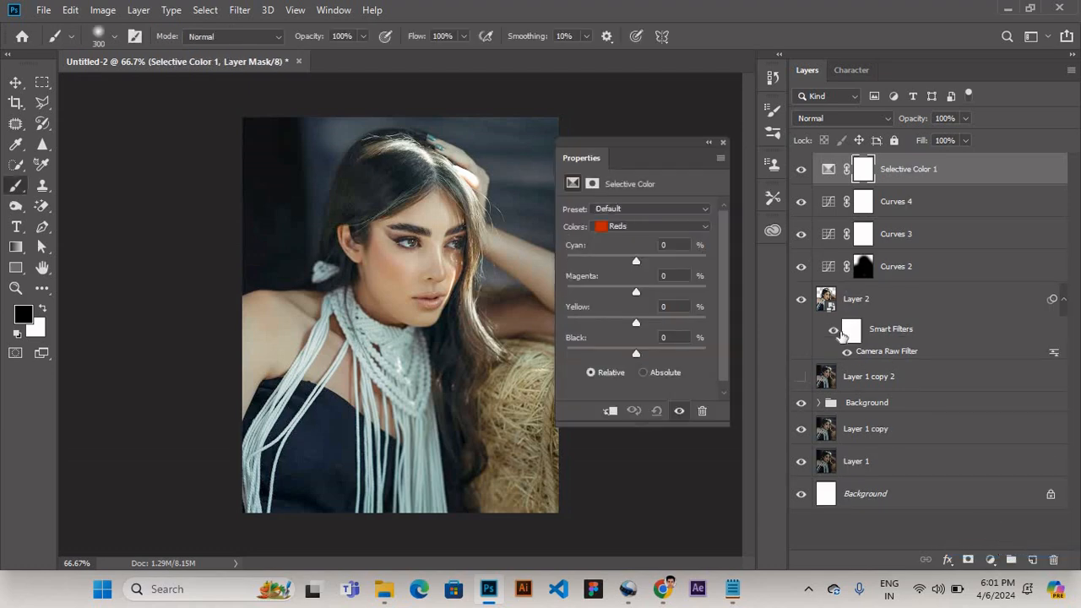
{"action": "left_click", "coordinate": [818, 403]}
{"action": "left_click", "coordinate": [876, 431]}
{"action": "left_click_drag", "start_coordinate": [875, 424], "coordinate": [865, 175]}
{"action": "left_click", "coordinate": [476, 229]}
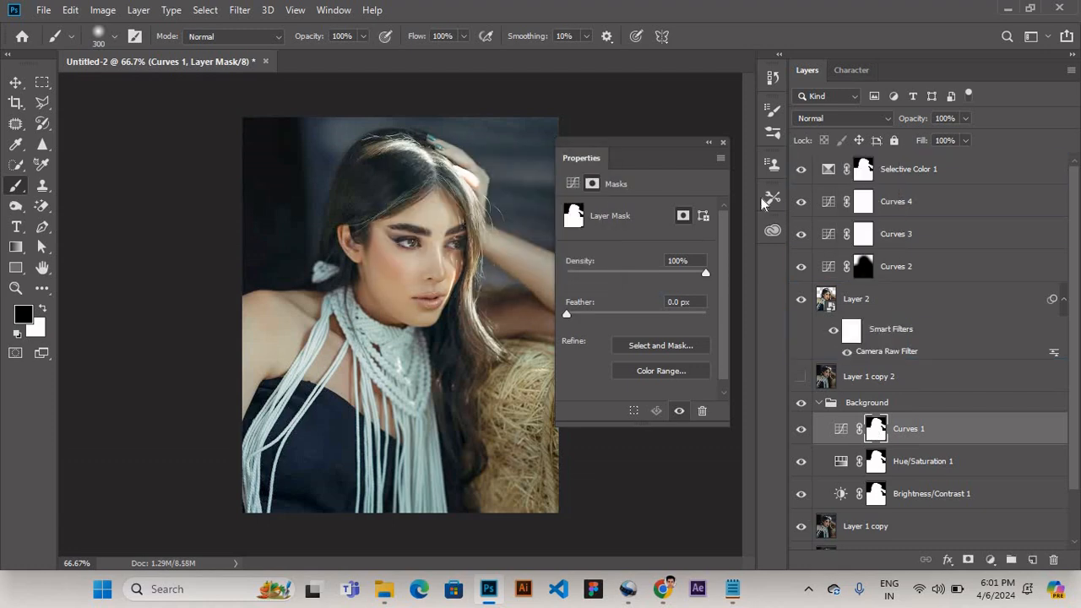
Step: In the Selective Color adjustment, set the Reds to Cyan -7% and Magenta +2%
{"action": "left_click", "coordinate": [828, 175]}
{"action": "left_click_drag", "start_coordinate": [636, 294], "coordinate": [636, 294]}
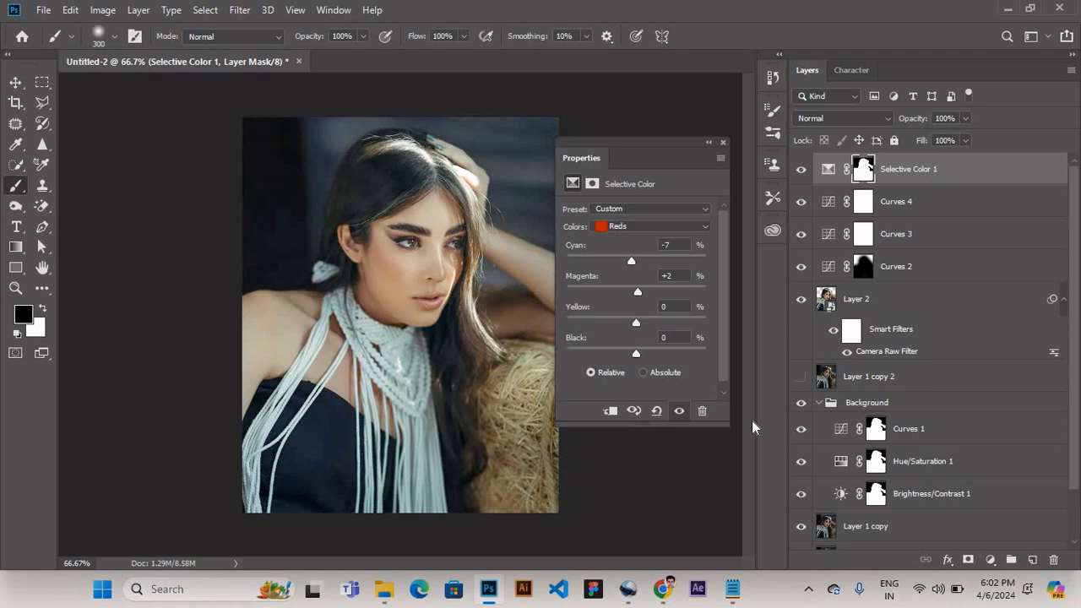
Step: Add a second Selective Color adjustment layer, setting the Blues to Cyan -3% and reducing their Yellow and Black
{"action": "left_click", "coordinate": [990, 560]}
{"action": "left_click", "coordinate": [1001, 553]}
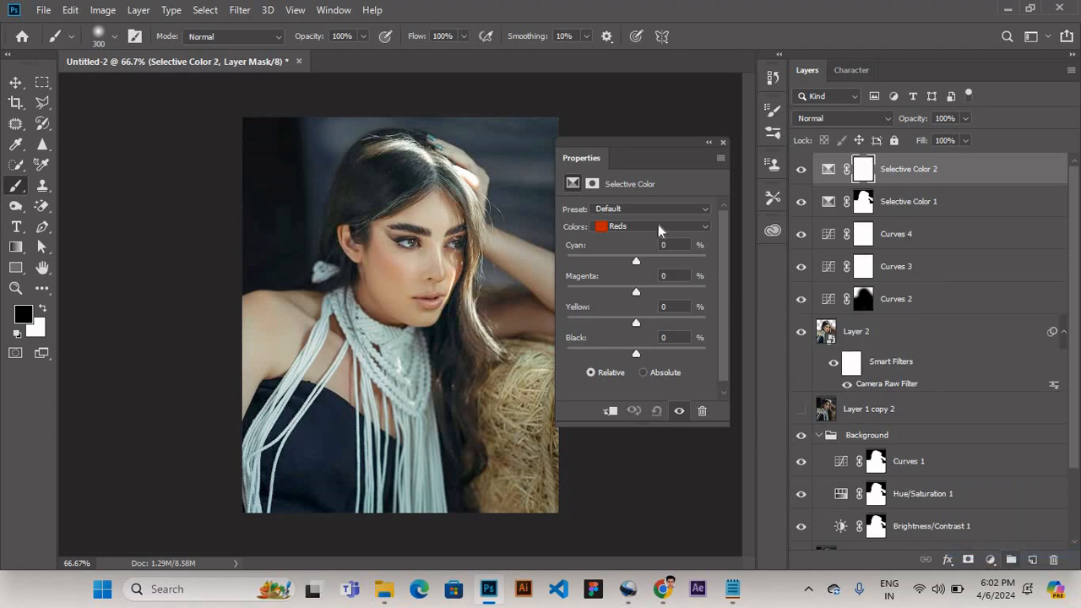
{"action": "left_click", "coordinate": [650, 227]}
{"action": "left_click", "coordinate": [640, 287]}
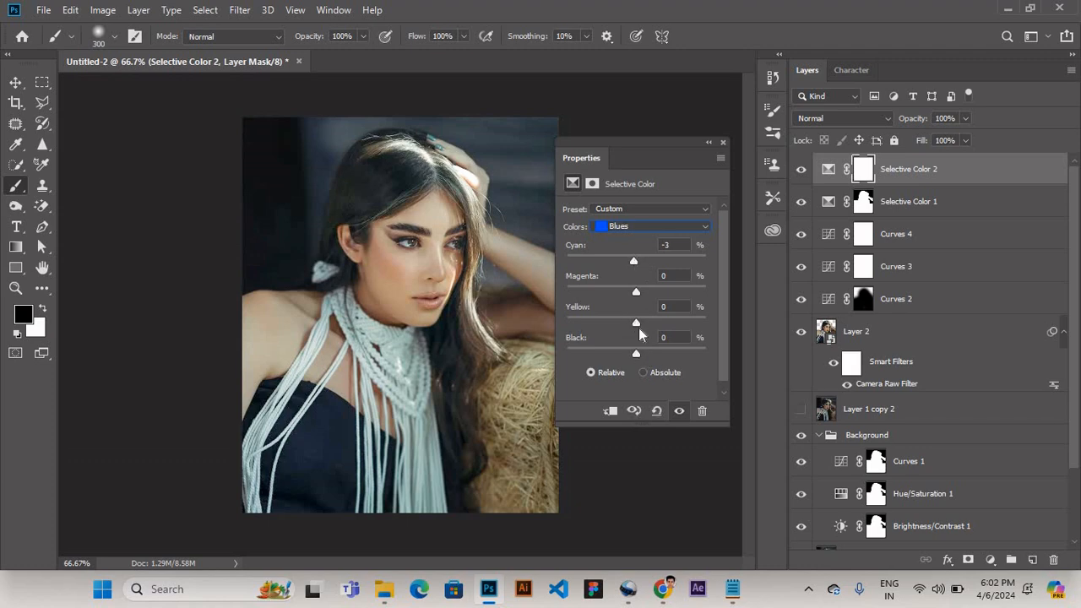
{"action": "left_click_drag", "start_coordinate": [636, 323], "coordinate": [622, 326]}
{"action": "left_click_drag", "start_coordinate": [638, 352], "coordinate": [629, 352]}
{"action": "left_click", "coordinate": [723, 142]}
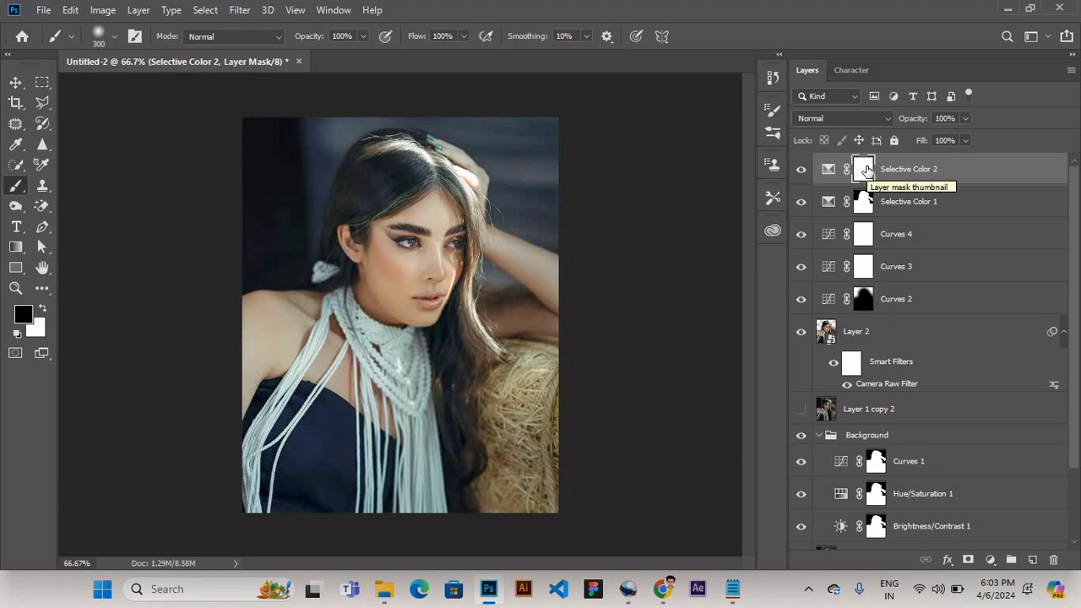
Step: Invert the Selective Color 2 layer mask to black and reduce the brush size to 15
{"action": "key", "text": "ctrl+i"}
{"action": "left_click", "coordinate": [16, 352]}
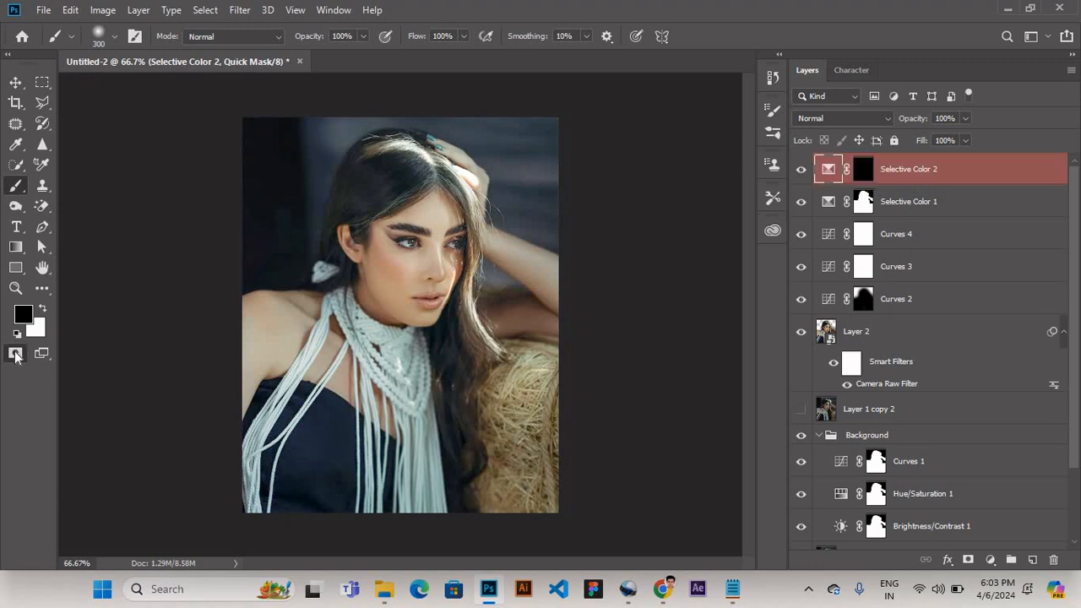
{"action": "left_click", "coordinate": [17, 352]}
{"action": "key", "text": "ctrl+plus"}
{"action": "key", "text": "ctrl+plus"}
{"action": "key", "text": "ctrl+plus"}
{"action": "left_click", "coordinate": [863, 171]}
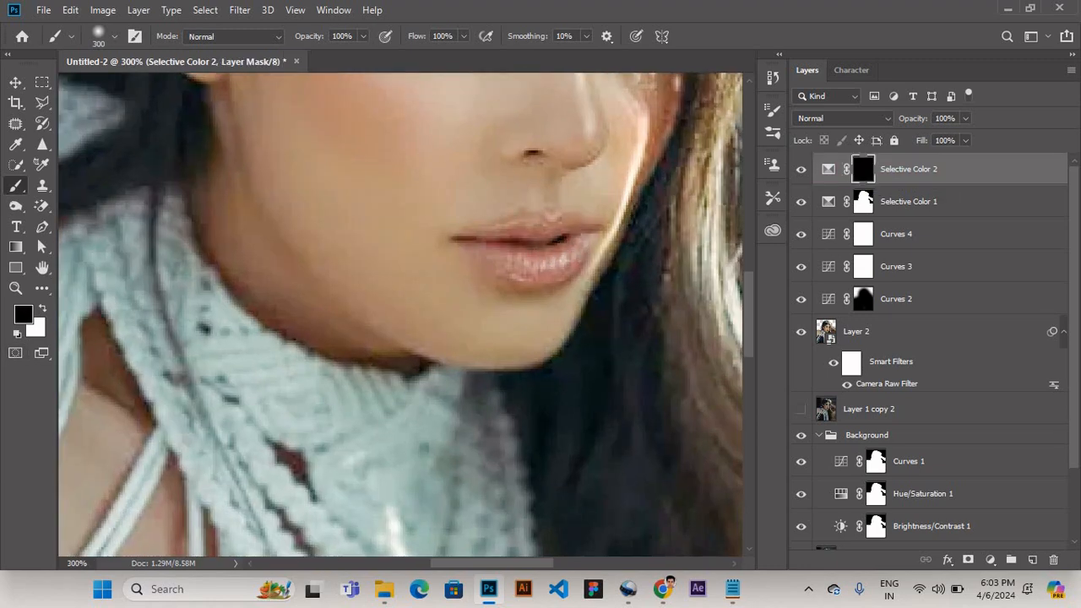
{"action": "key", "text": "bracketleft"}
{"action": "key", "text": "ctrl+minus"}
{"action": "key", "text": "ctrl+minus"}
{"action": "key", "text": "ctrl+minus"}
Step: Add a Solid Color fill layer above Selective Color 2 and invert its mask to black
{"action": "left_click", "coordinate": [990, 560]}
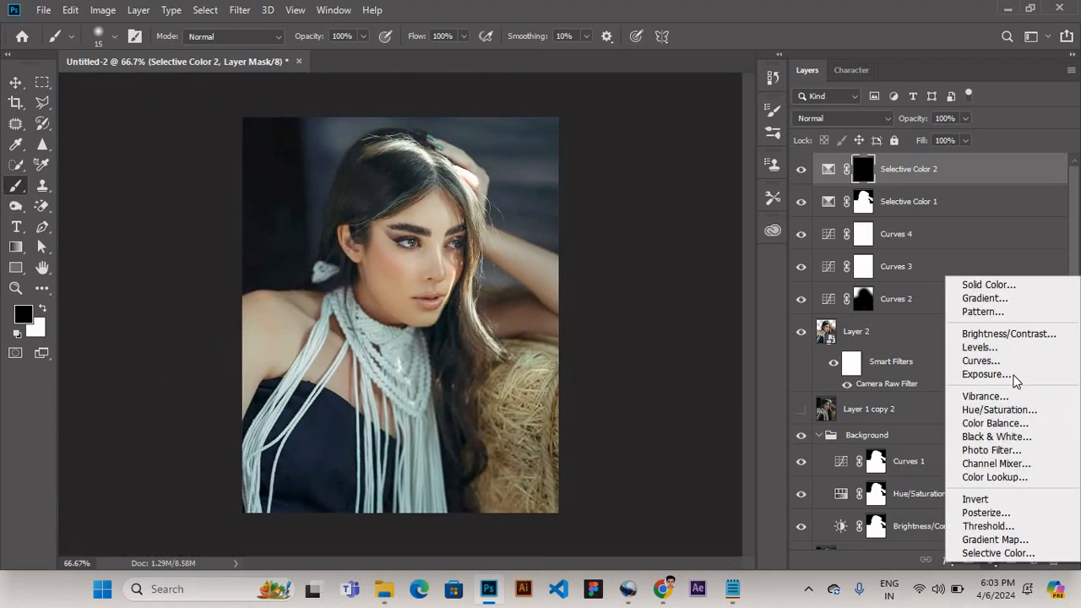
{"action": "left_click", "coordinate": [996, 284]}
{"action": "key", "text": "Return"}
{"action": "left_click", "coordinate": [863, 169]}
{"action": "key", "text": "ctrl+i"}
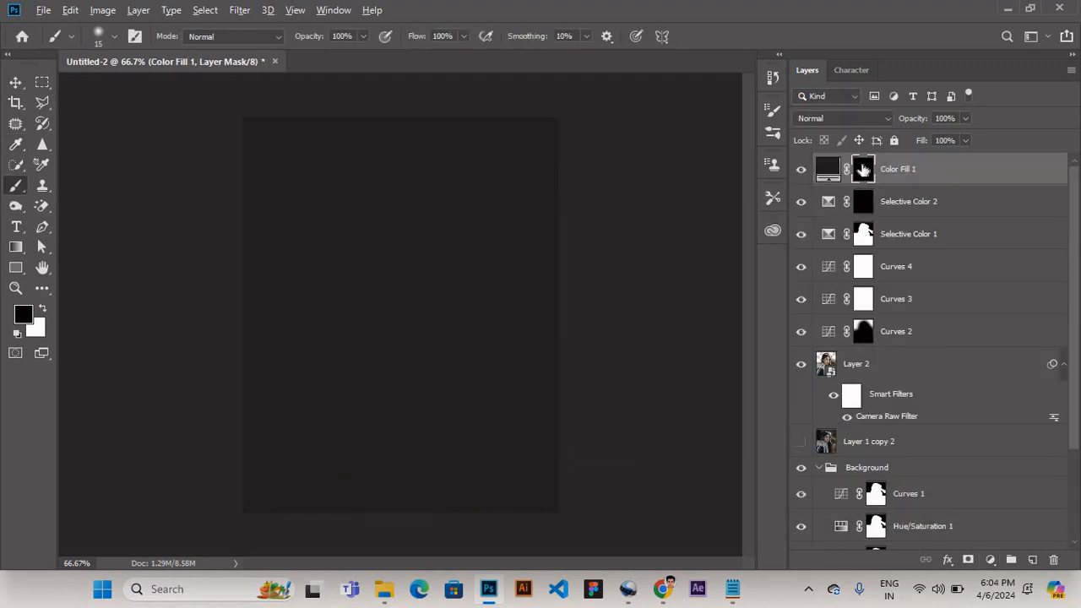
Step: Set the Color Fill 1 layer's color to red (ff0000)
{"action": "double_click", "coordinate": [829, 168]}
{"action": "type", "text": "ff0000"}
{"action": "key", "text": "Return"}
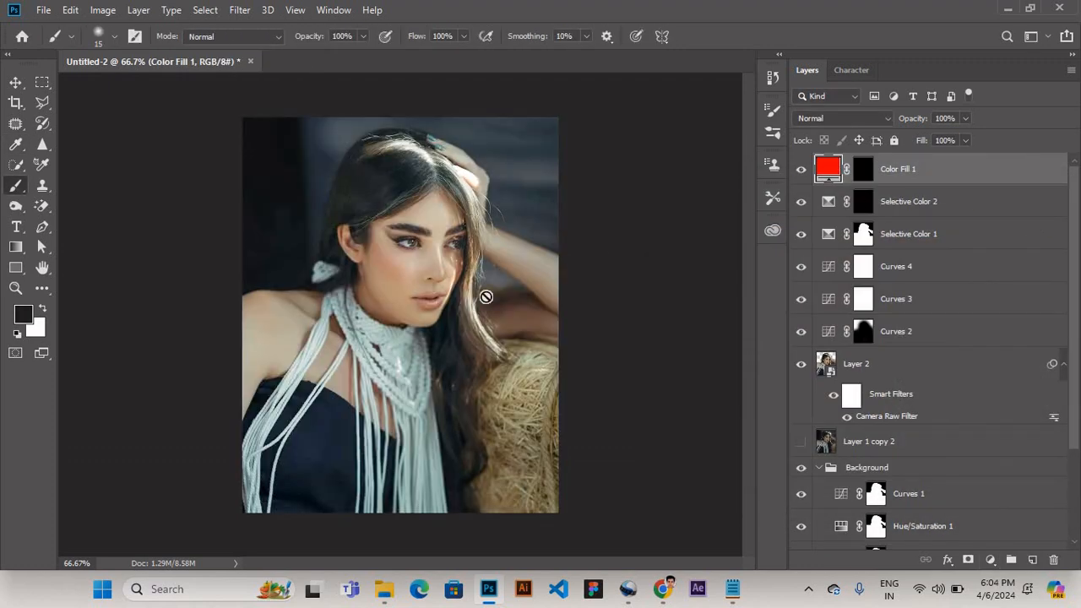
Step: Paint white over the upper and lower lips on the Color Fill 1 mask with a small soft brush
{"action": "key", "text": "v"}
{"action": "key", "text": "ctrl+plus"}
{"action": "key", "text": "ctrl+plus"}
{"action": "key", "text": "ctrl+plus"}
{"action": "key", "text": "b"}
{"action": "mouse_move", "coordinate": [512, 260]}
{"action": "left_mouse_down"}
{"action": "mouse_move", "coordinate": [453, 281]}
{"action": "mouse_move", "coordinate": [520, 263]}
{"action": "left_mouse_up"}
{"action": "key", "text": "x"}
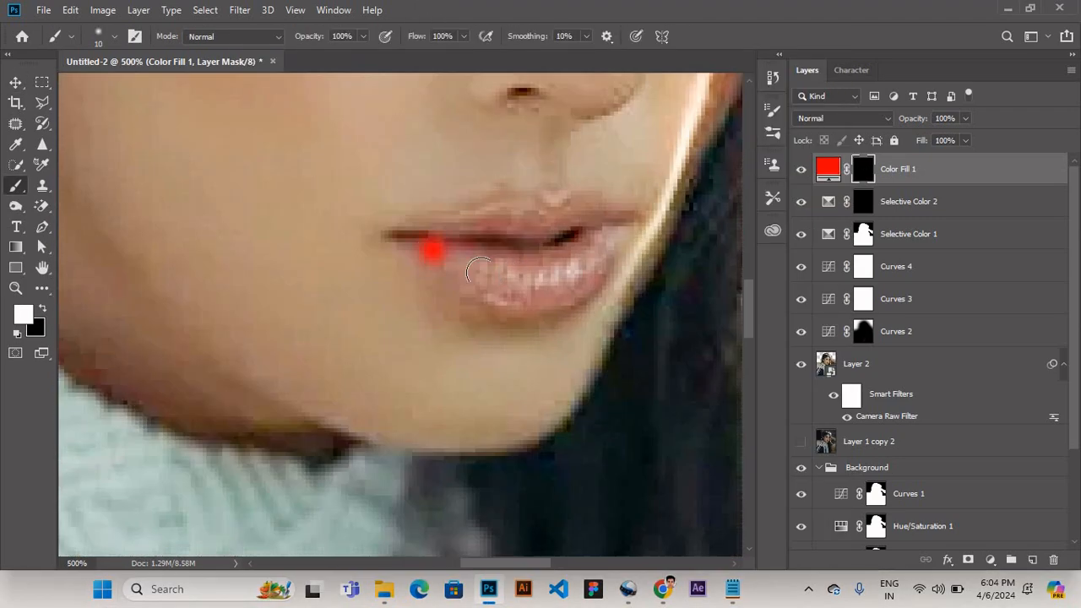
{"action": "mouse_move", "coordinate": [478, 270]}
{"action": "left_mouse_down"}
{"action": "mouse_move", "coordinate": [597, 244]}
{"action": "mouse_move", "coordinate": [545, 285]}
{"action": "mouse_move", "coordinate": [578, 253]}
{"action": "mouse_move", "coordinate": [454, 259]}
{"action": "mouse_move", "coordinate": [428, 244]}
{"action": "mouse_move", "coordinate": [497, 221]}
{"action": "mouse_move", "coordinate": [628, 222]}
{"action": "mouse_move", "coordinate": [574, 286]}
{"action": "left_mouse_up"}
{"action": "key", "text": "bracketleft"}
{"action": "key", "text": "bracketleft"}
{"action": "left_click_drag", "start_coordinate": [505, 225], "coordinate": [555, 220]}
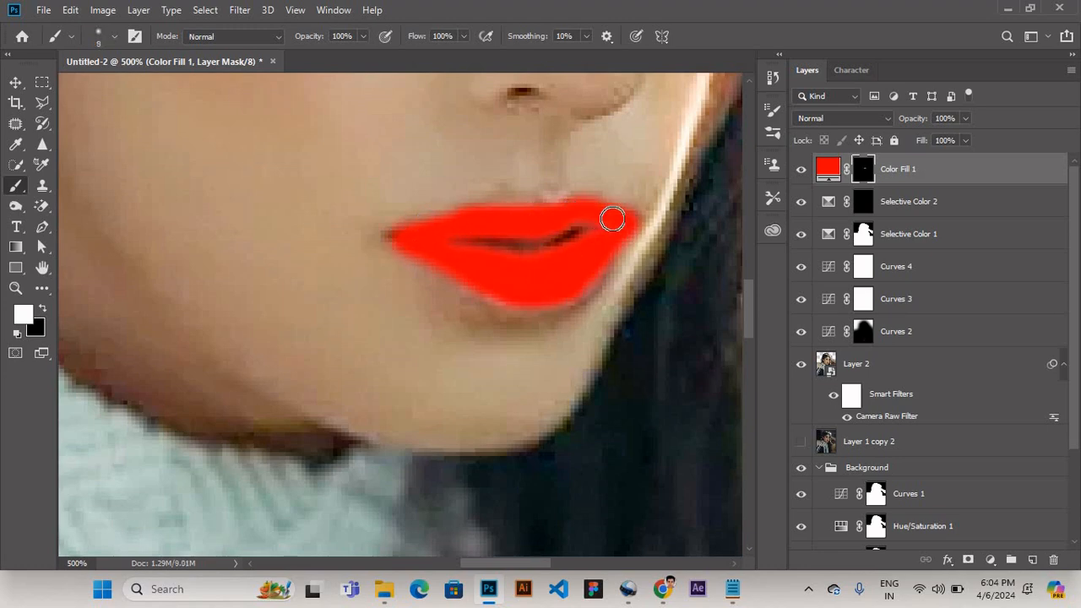
Step: Try several blend modes on the Color Fill 1 layer and set it to Soft Light
{"action": "left_click", "coordinate": [832, 162]}
{"action": "left_click", "coordinate": [823, 119]}
{"action": "scroll", "coordinate": [823, 119], "scroll_direction": "down", "scroll_amount": 1}
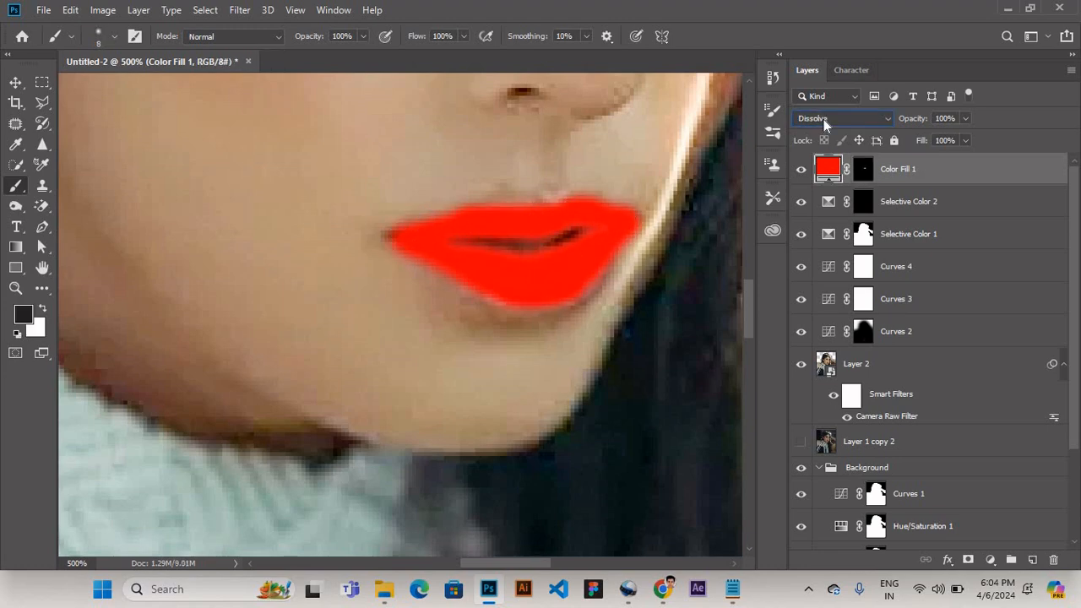
{"action": "scroll", "coordinate": [823, 119], "scroll_direction": "down", "scroll_amount": 15}
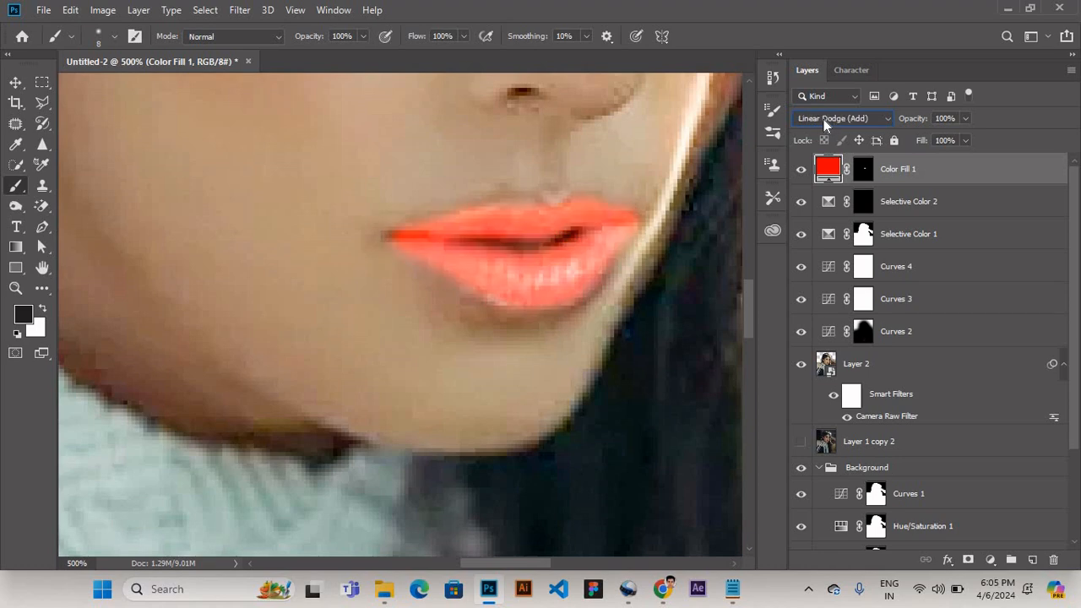
{"action": "scroll", "coordinate": [823, 119], "scroll_direction": "down", "scroll_amount": 8}
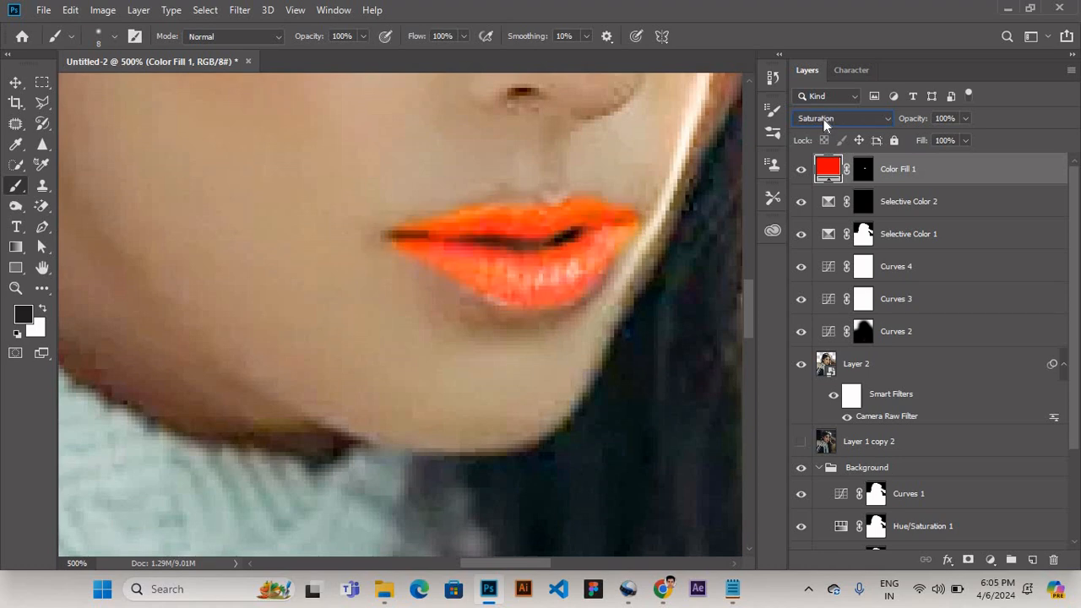
{"action": "scroll", "coordinate": [824, 119], "scroll_direction": "up", "scroll_amount": 11}
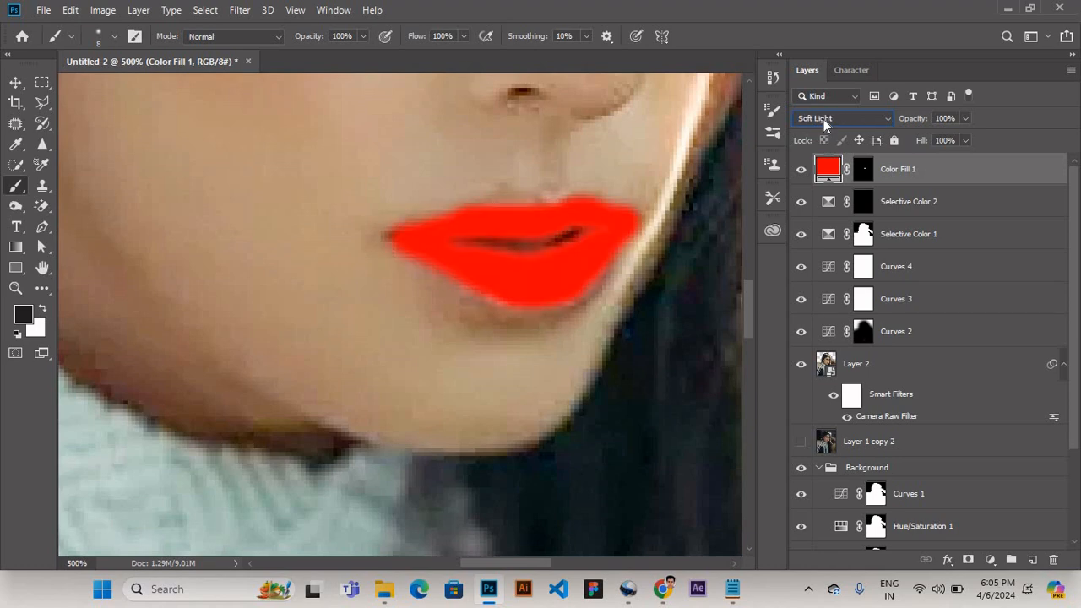
Step: Examine the red lip color and its mask edges up close and within the whole portrait
{"action": "key", "text": "ctrl+minus"}
{"action": "key", "text": "ctrl+minus"}
{"action": "key", "text": "ctrl+minus"}
{"action": "key", "text": "ctrl+minus"}
{"action": "key", "text": "ctrl+plus"}
{"action": "key", "text": "ctrl+plus"}
{"action": "key", "text": "ctrl+plus"}
{"action": "left_click", "coordinate": [866, 174]}
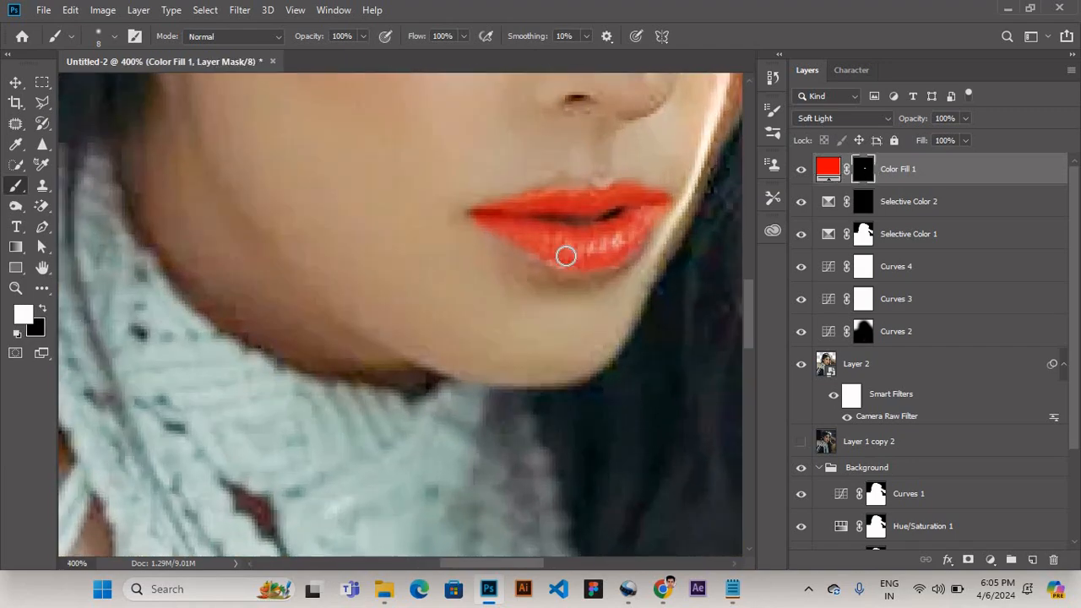
{"action": "key", "text": "ctrl+minus"}
{"action": "key", "text": "ctrl+minus"}
{"action": "key", "text": "ctrl+minus"}
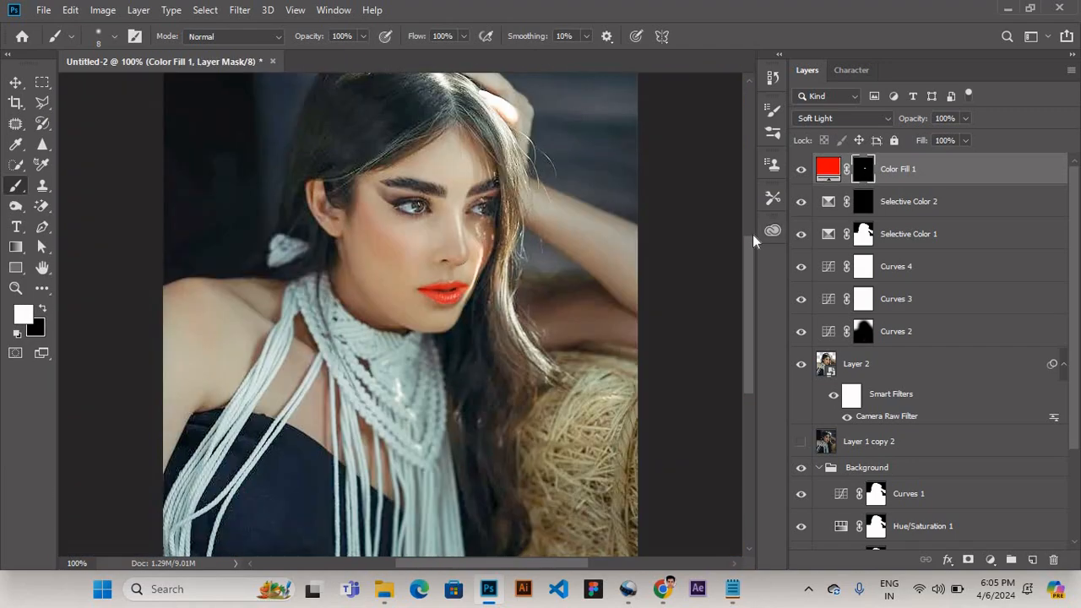
Step: Change the Color Fill 1 layer's color to pink (ff00c6)
{"action": "double_click", "coordinate": [828, 169]}
{"action": "left_click_drag", "start_coordinate": [891, 414], "coordinate": [895, 250]}
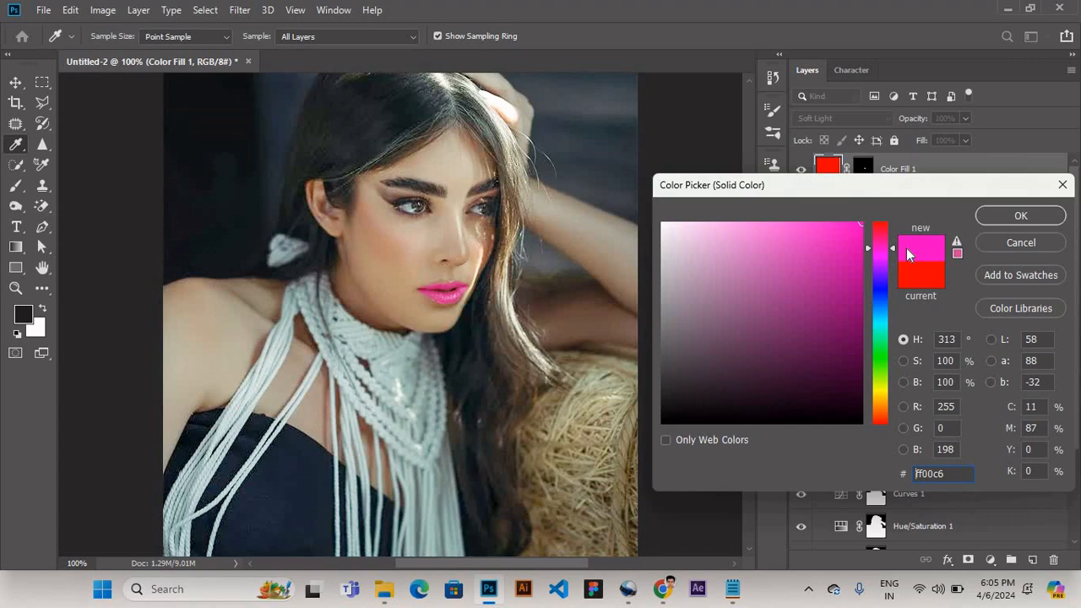
{"action": "key", "text": "Return"}
Step: Check the pink lip color in close-up and against the whole portrait
{"action": "key", "text": "ctrl+plus"}
{"action": "key", "text": "ctrl+plus"}
{"action": "key", "text": "ctrl+plus"}
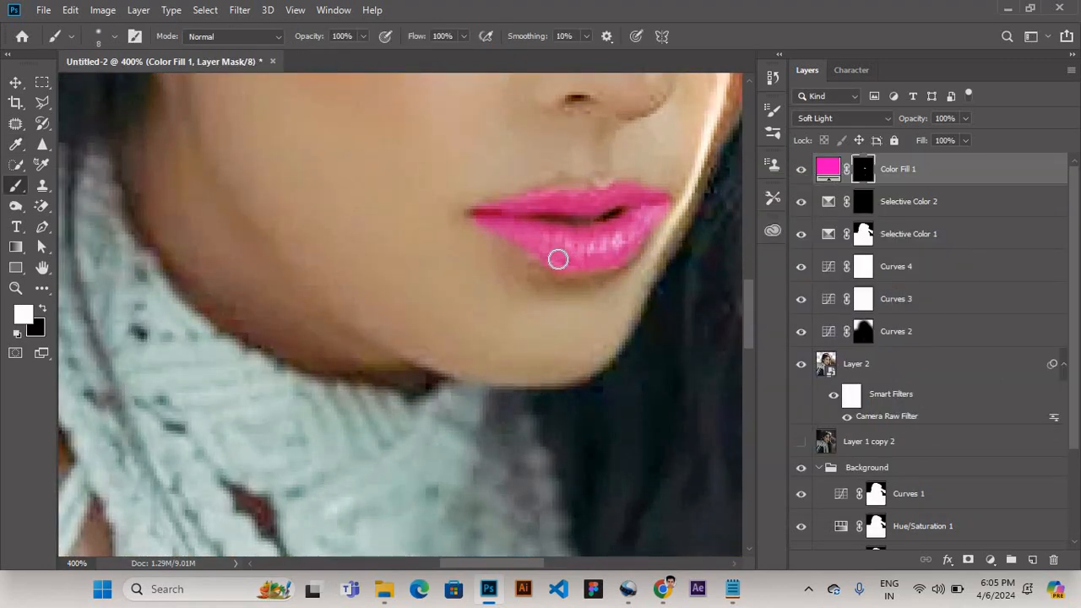
{"action": "key", "text": "ctrl+minus"}
{"action": "key", "text": "ctrl+minus"}
{"action": "key", "text": "ctrl+minus"}
{"action": "key", "text": "ctrl+minus"}
{"action": "key", "text": "ctrl+minus"}
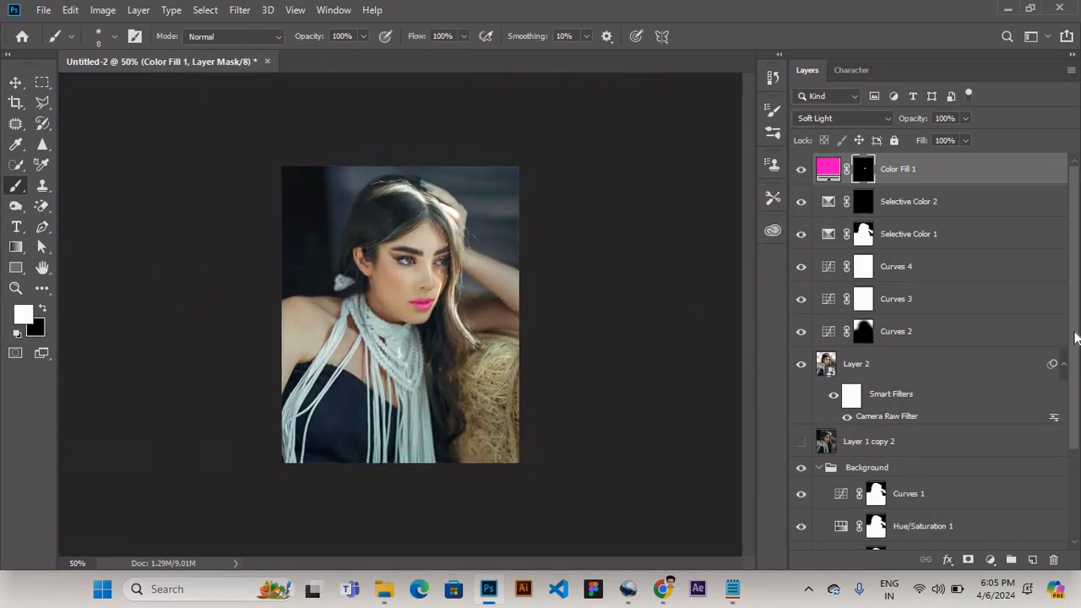
Step: Collapse the Background group and group all layers from Color Fill 1 down to it into a new group
{"action": "scroll", "coordinate": [818, 348], "scroll_direction": "down", "scroll_amount": 3}
{"action": "left_click", "coordinate": [818, 345]}
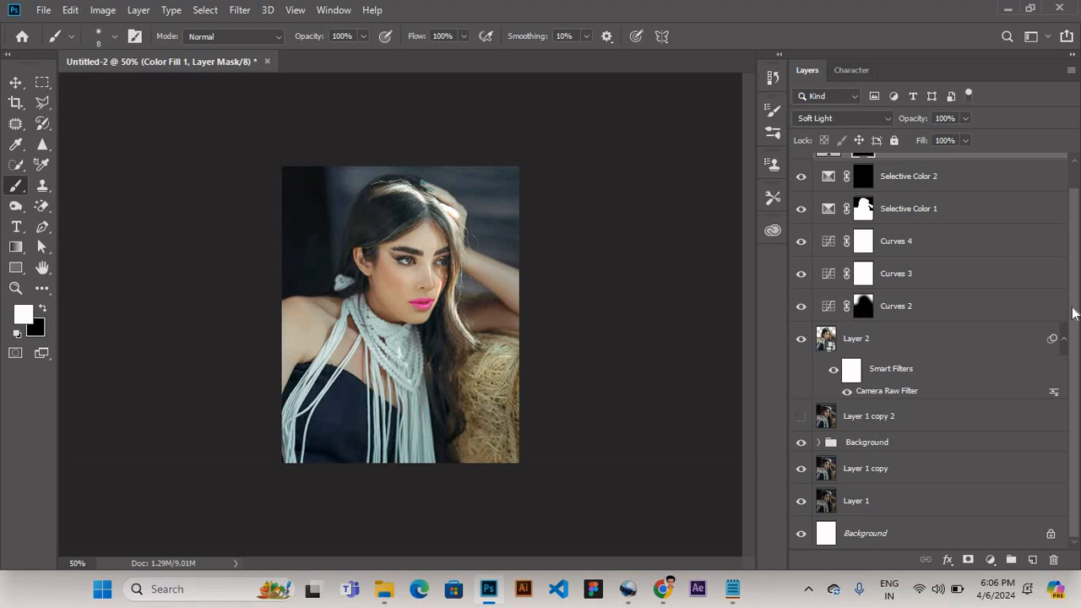
{"action": "left_click", "coordinate": [867, 442], "text": "shift"}
{"action": "scroll", "coordinate": [955, 254], "scroll_direction": "up", "scroll_amount": 5}
{"action": "key", "text": "ctrl+g"}
Step: Toggle the visibility of Group 1 with the image fitted to the window to compare before and after
{"action": "left_click", "coordinate": [801, 163]}
{"action": "left_click", "coordinate": [802, 163]}
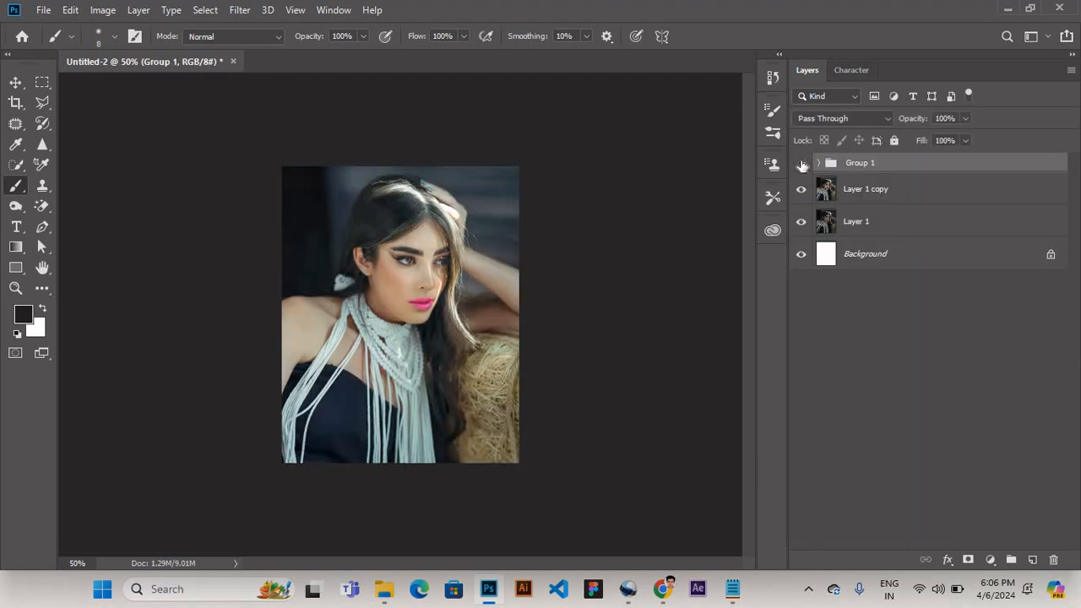
{"action": "key", "text": "ctrl+0"}
{"action": "left_click", "coordinate": [801, 163]}
{"action": "left_click", "coordinate": [801, 163]}
{"action": "left_click", "coordinate": [802, 163]}
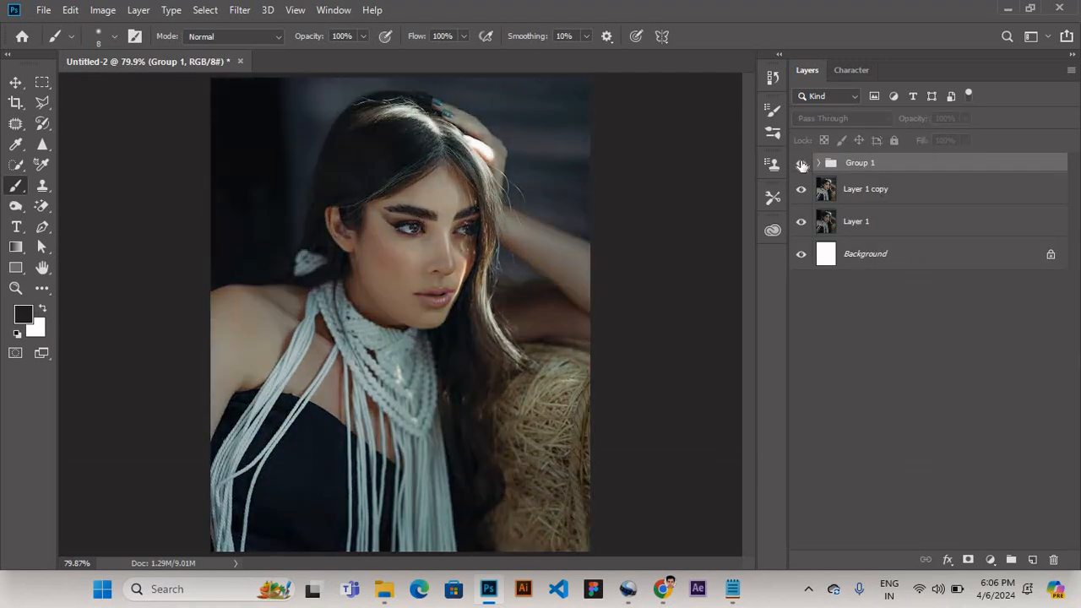
{"action": "left_click", "coordinate": [801, 163]}
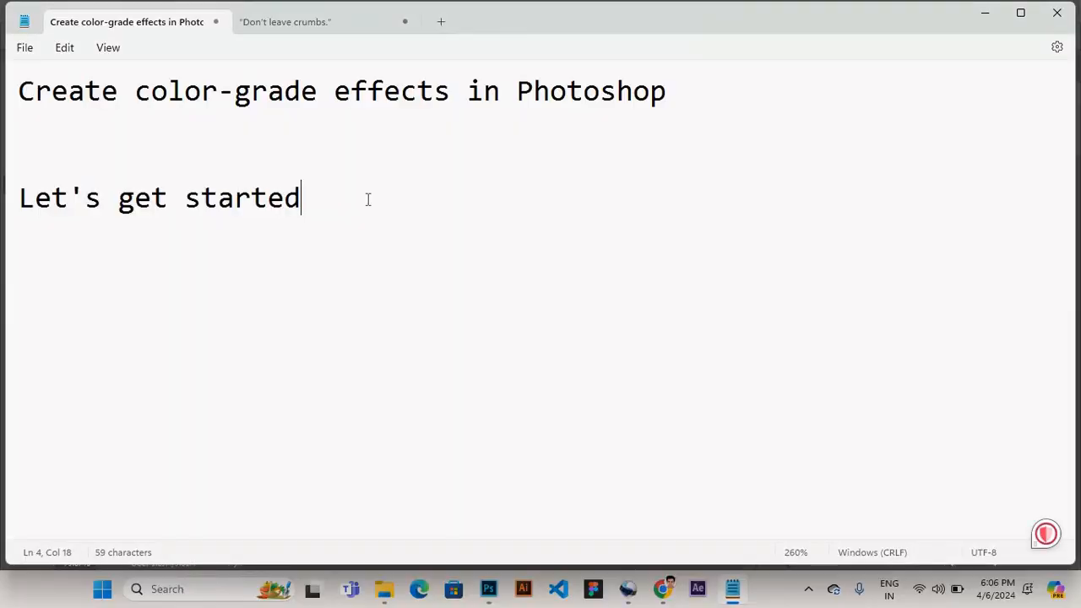
Step: Switch to Notepad and add the line "I hope enjoy this video" below "Let's get started"
{"action": "key", "text": "Return"}
{"action": "key", "text": "Return"}
{"action": "key", "text": "Return"}
{"action": "type", "text": "I hope e"}
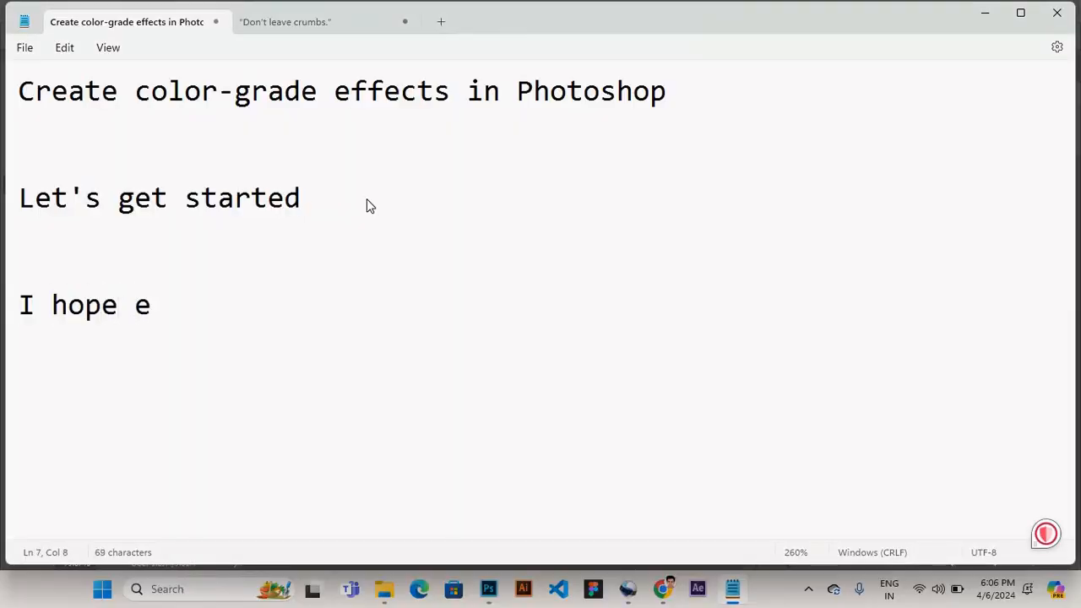
{"action": "type", "text": "njoy this video"}
Step: Add the line "Please like, share & subscribe(Press the bell icon)" below the previous text
{"action": "key", "text": "Return"}
{"action": "key", "text": "Return"}
{"action": "key", "text": "Return"}
{"action": "type", "text": "Ple"}
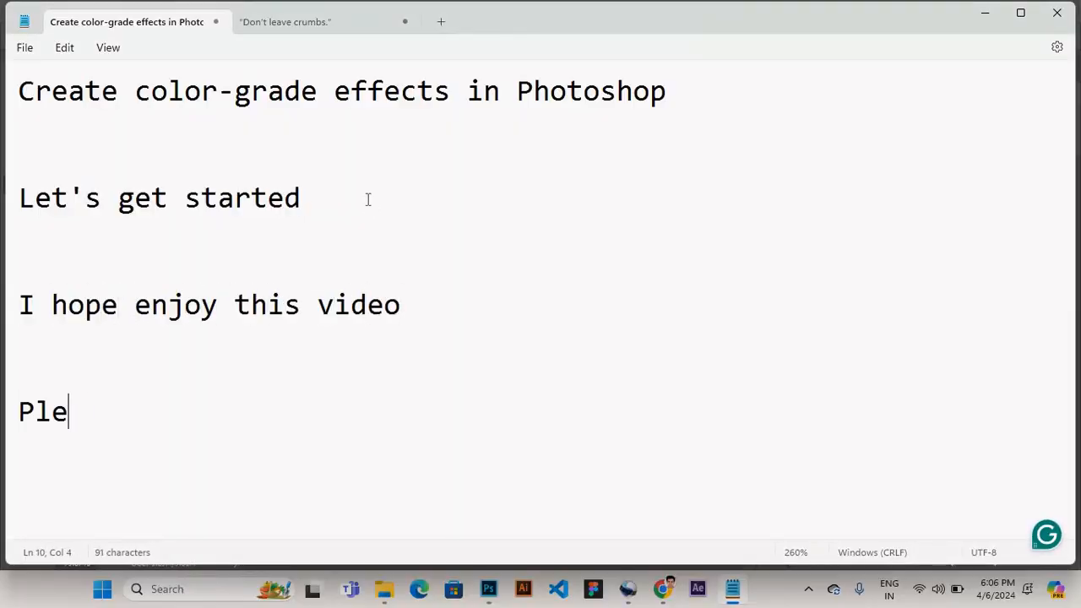
{"action": "type", "text": "ase liik"}
{"action": "key", "text": "BackSpace"}
{"action": "key", "text": "BackSpace"}
{"action": "type", "text": "ke, share & "}
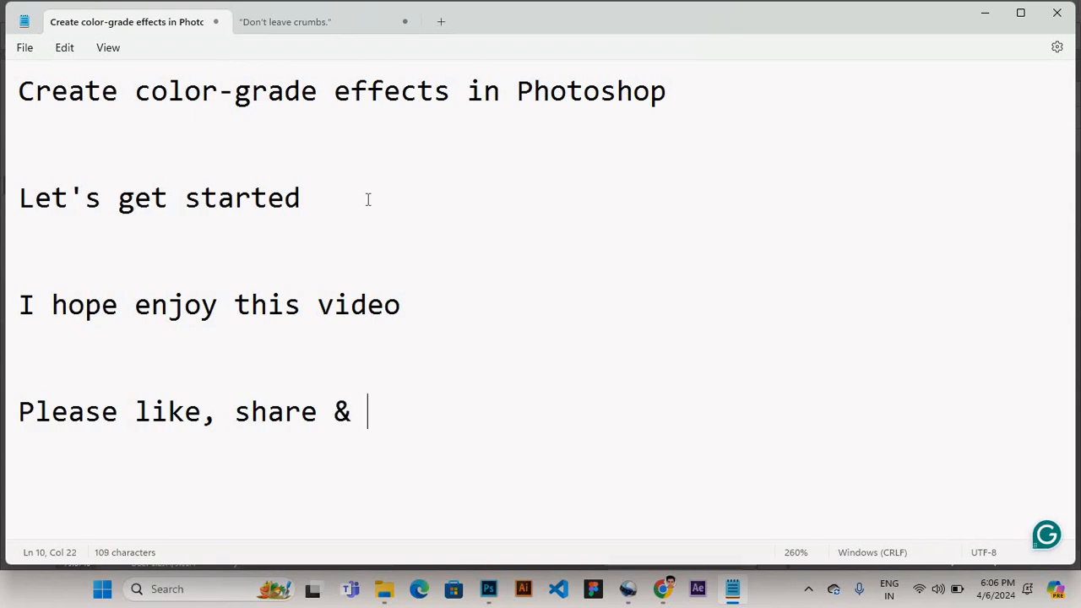
{"action": "type", "text": "subscribe(Press the )"}
{"action": "key", "text": "Left"}
{"action": "type", "text": "Press the "}
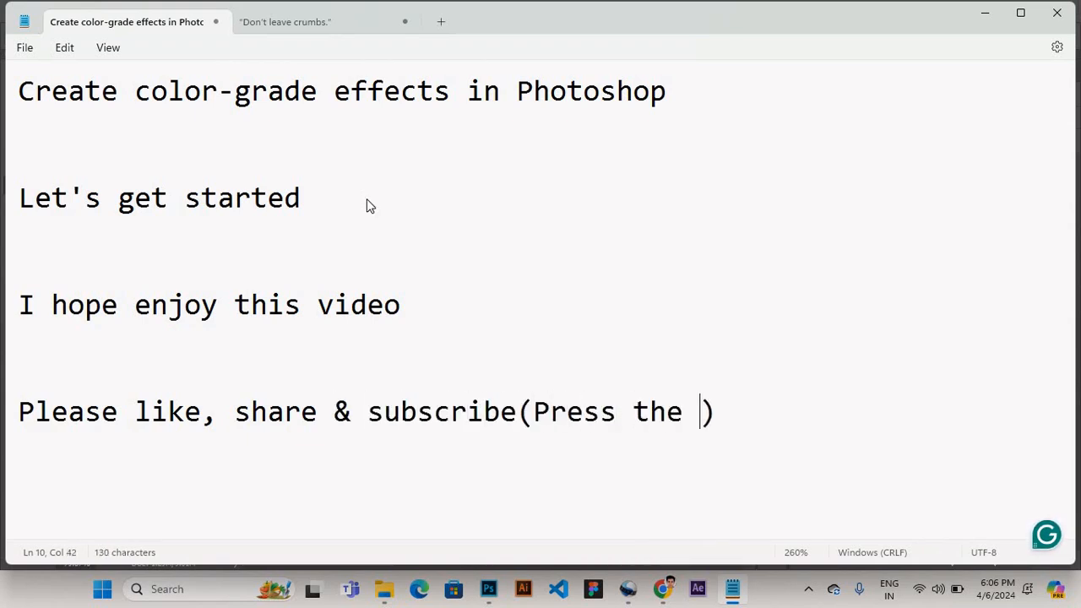
{"action": "type", "text": "bell icomn"}
{"action": "key", "text": "BackSpace"}
{"action": "key", "text": "BackSpace"}
{"action": "type", "text": "n"}
Step: Add a closing line beginning "See you again next" below the subscribe request
{"action": "key", "text": "End"}
{"action": "key", "text": "Return"}
{"action": "key", "text": "Return"}
{"action": "type", "text": "See yo"}
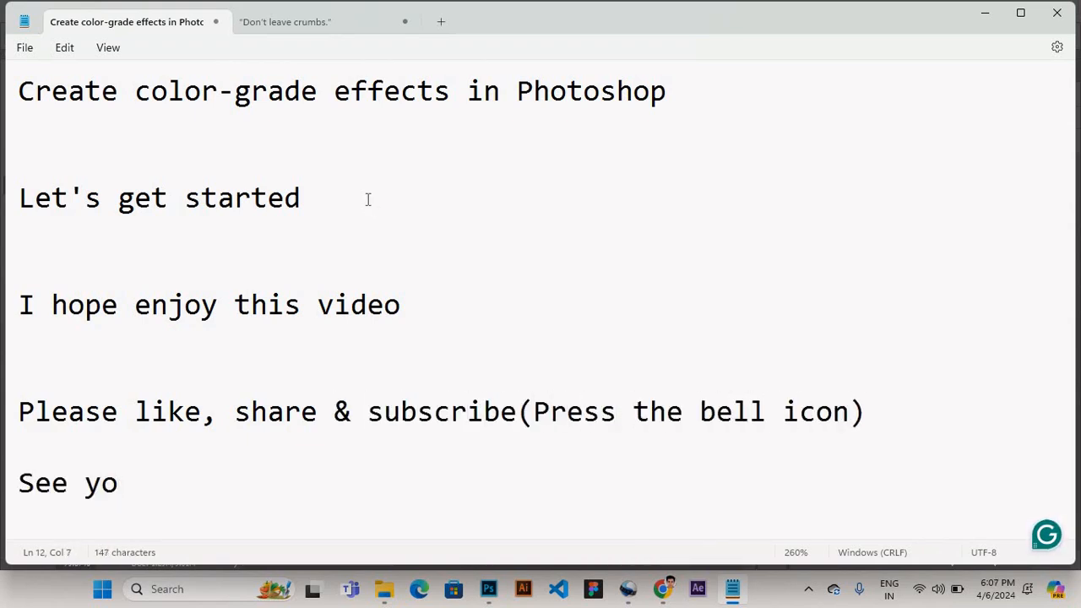
{"action": "type", "text": "u again next vide"}
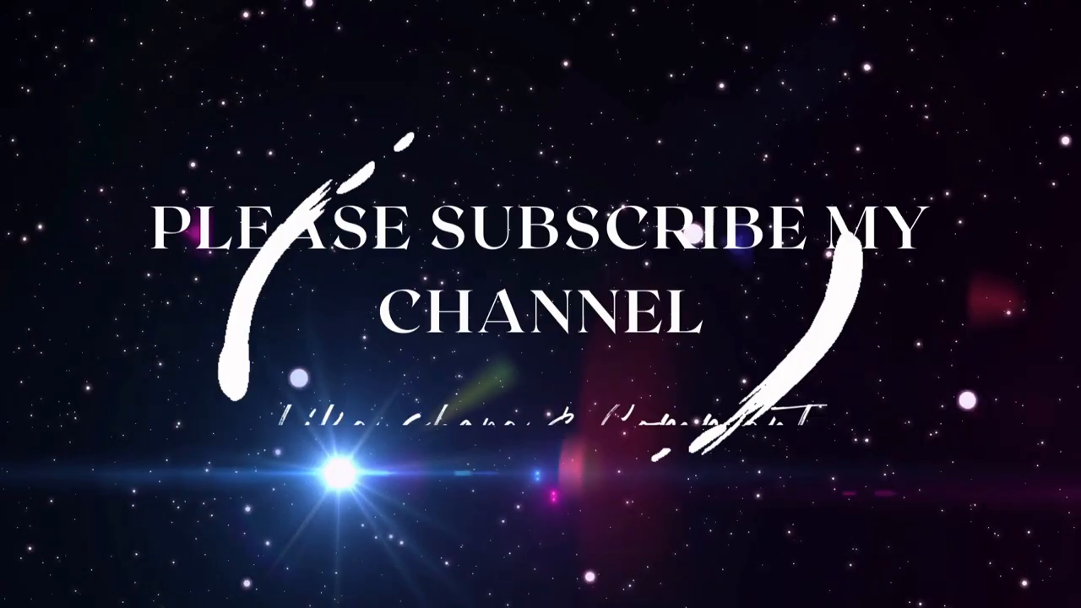